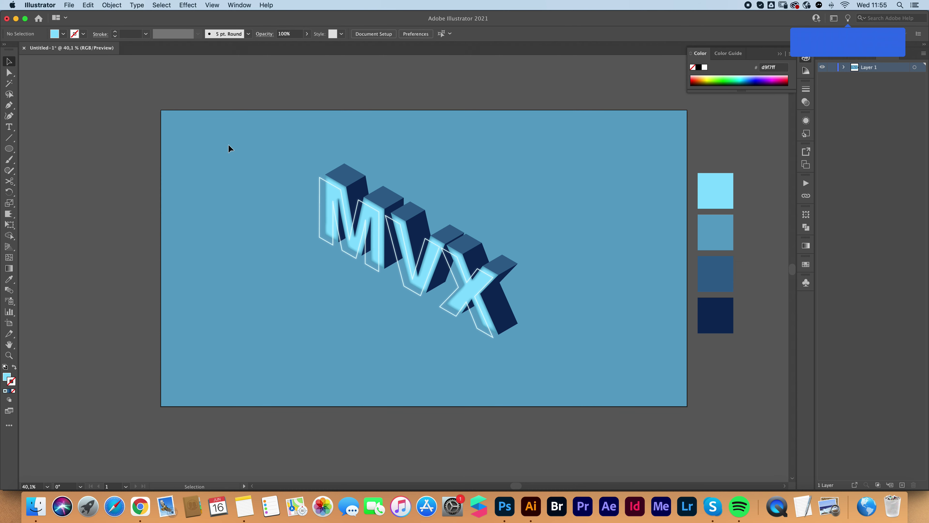
Step: Select all of the old MVX artwork and delete it
key("super+a")
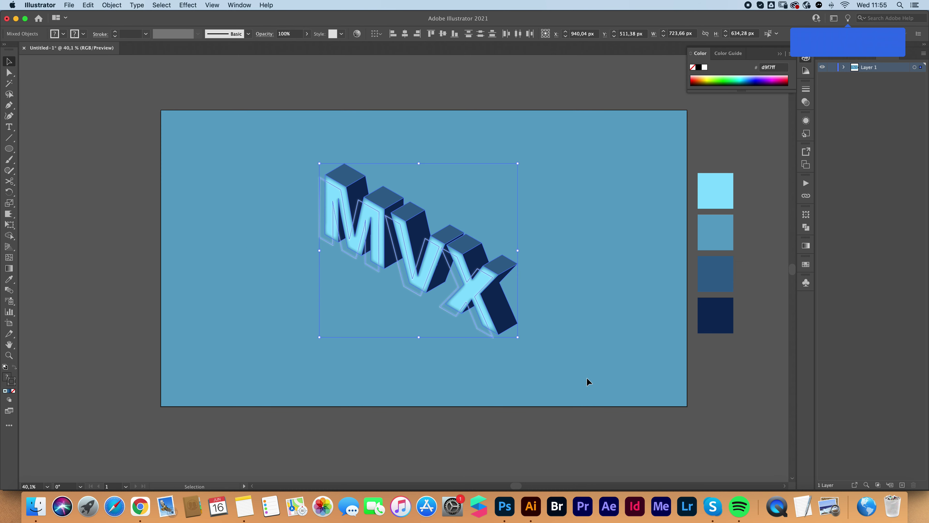
key("Delete")
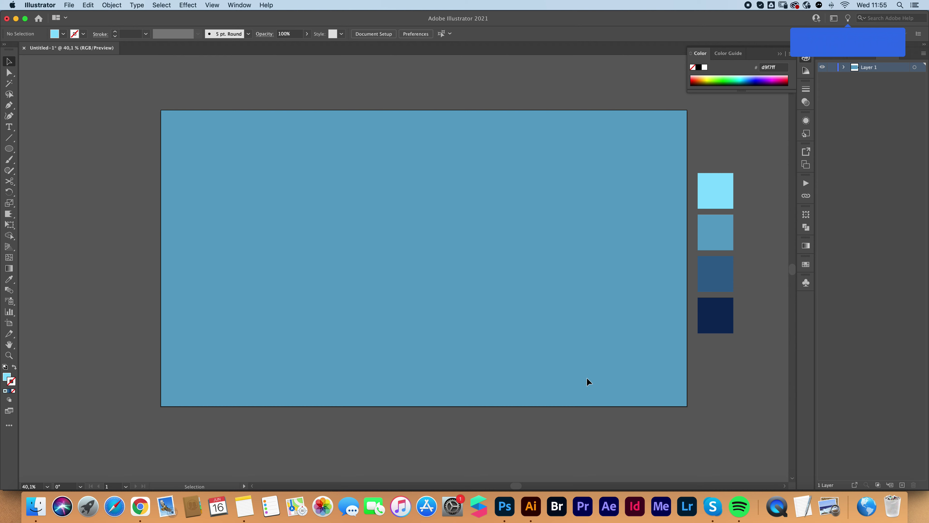
Step: Type 'MVX' on the artboard, then move it toward the centre and enlarge it to about 312 pt
left_click(10, 127)
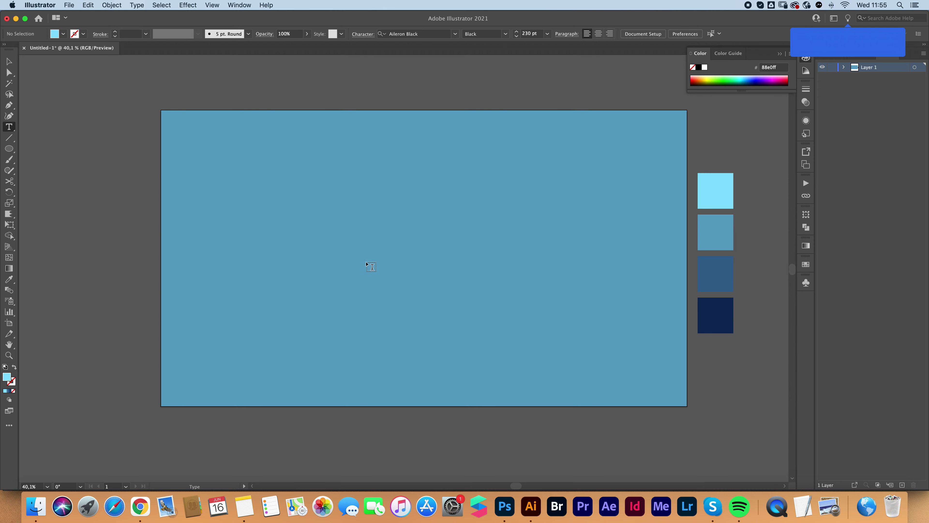
left_click(367, 262)
type("MVX")
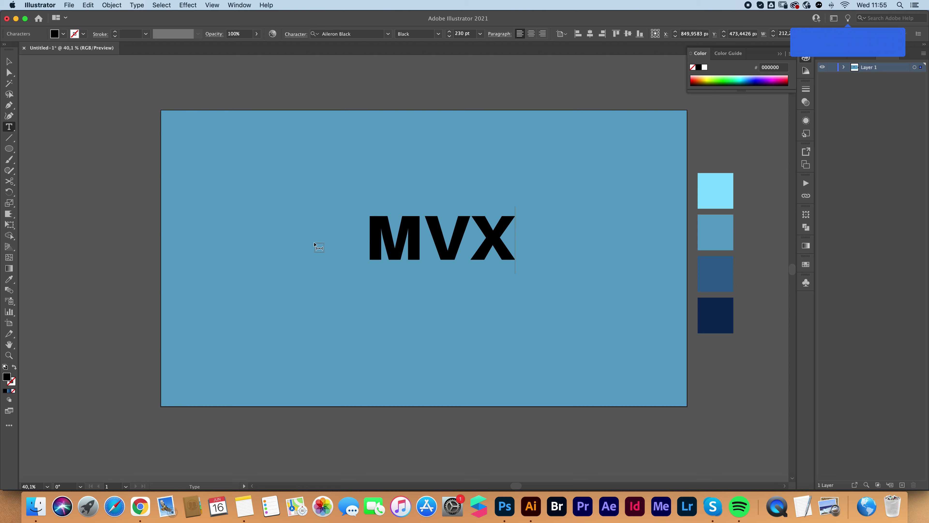
left_click(9, 65)
left_click_drag(459, 256, 400, 264)
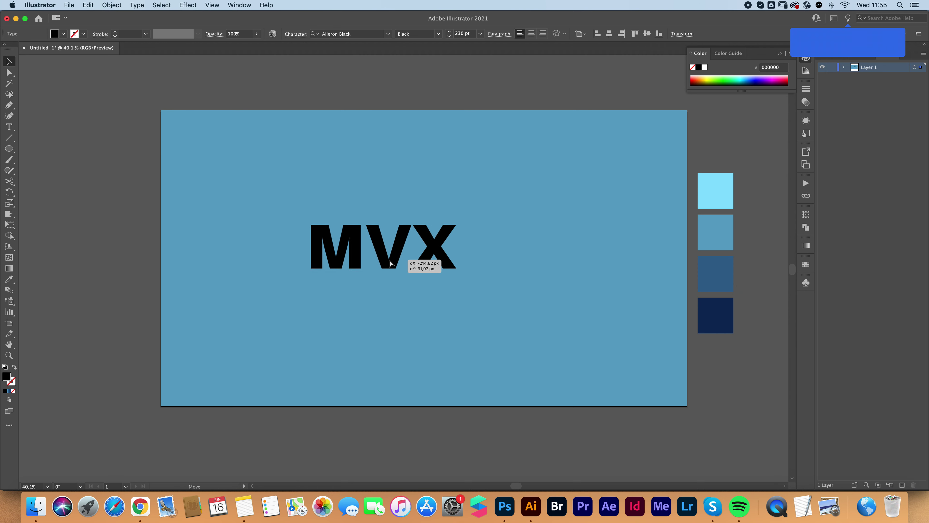
left_click_drag(456, 249, 512, 257)
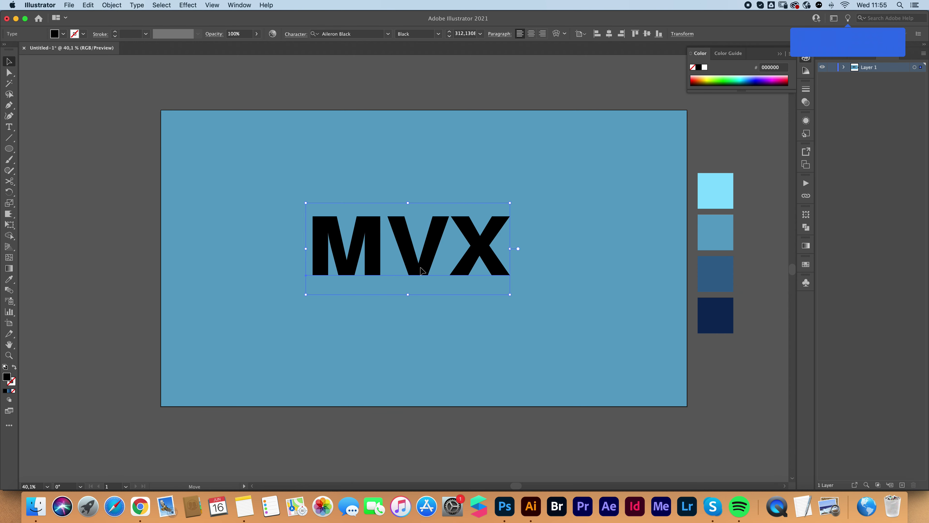
Step: Apply a 3D Extrude & Bevel effect to the text with the Isometric Left position
left_click(188, 5)
mouse_move(196, 61)
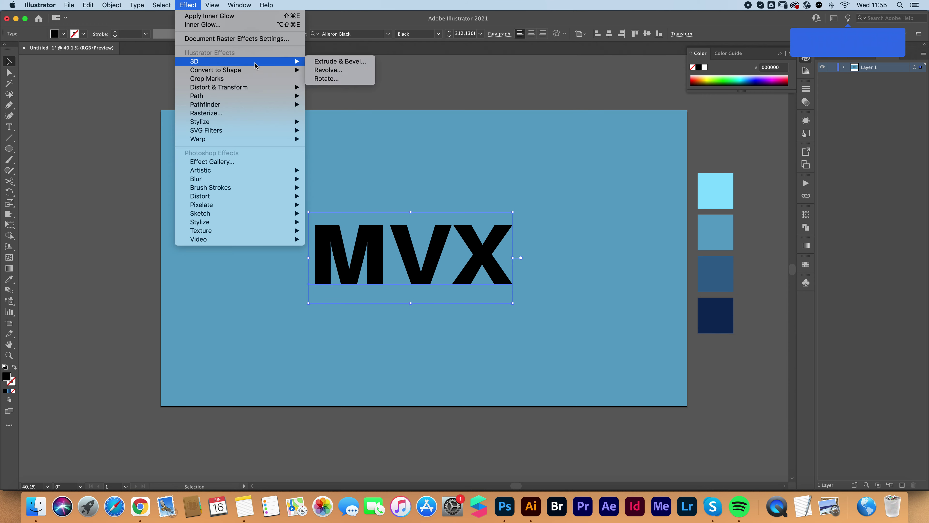
left_click(331, 61)
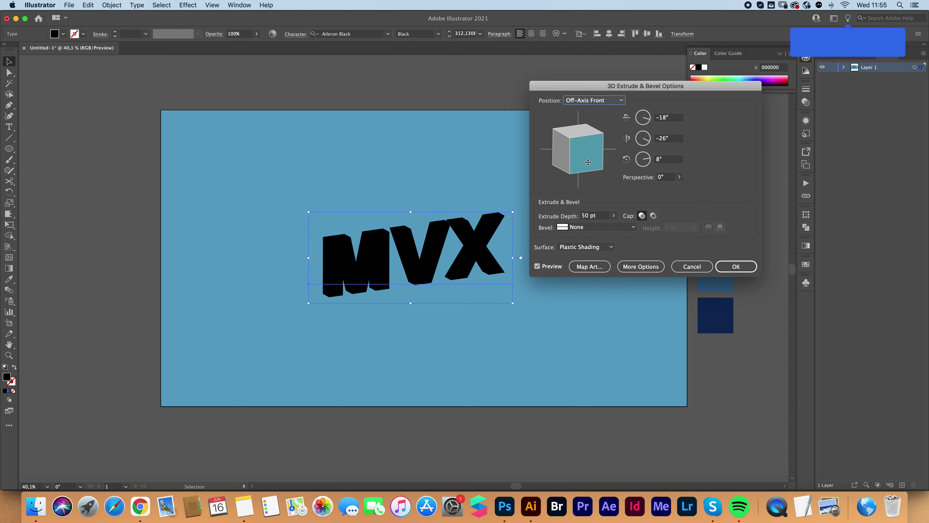
left_click_drag(589, 162, 590, 138)
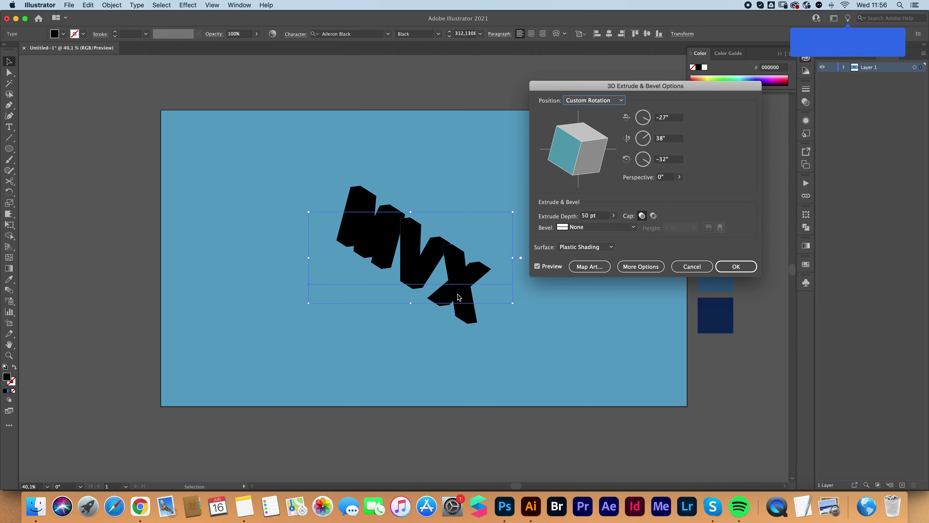
left_click_drag(556, 167, 578, 110)
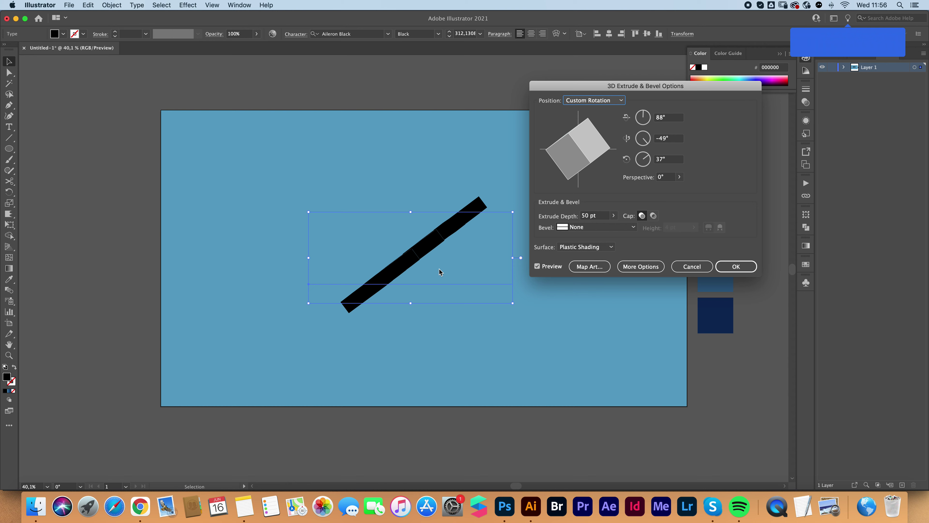
left_click(581, 104)
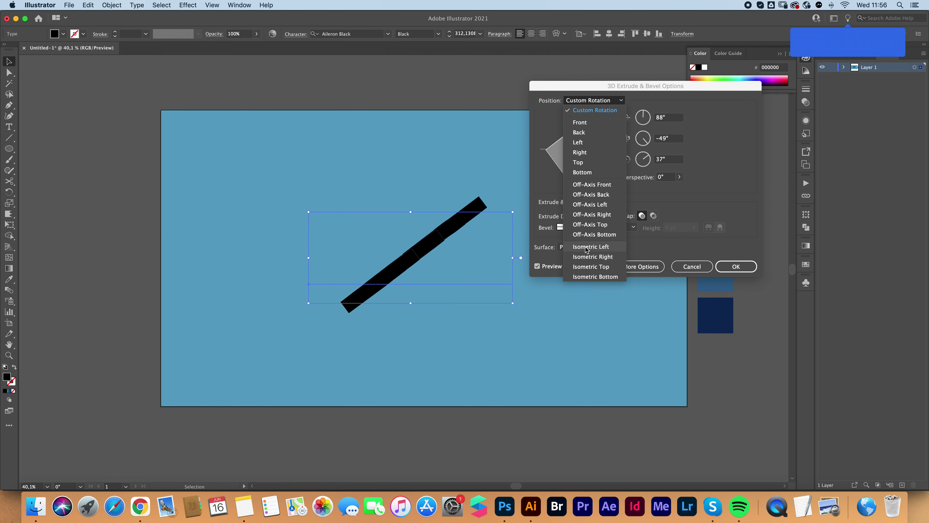
left_click(614, 248)
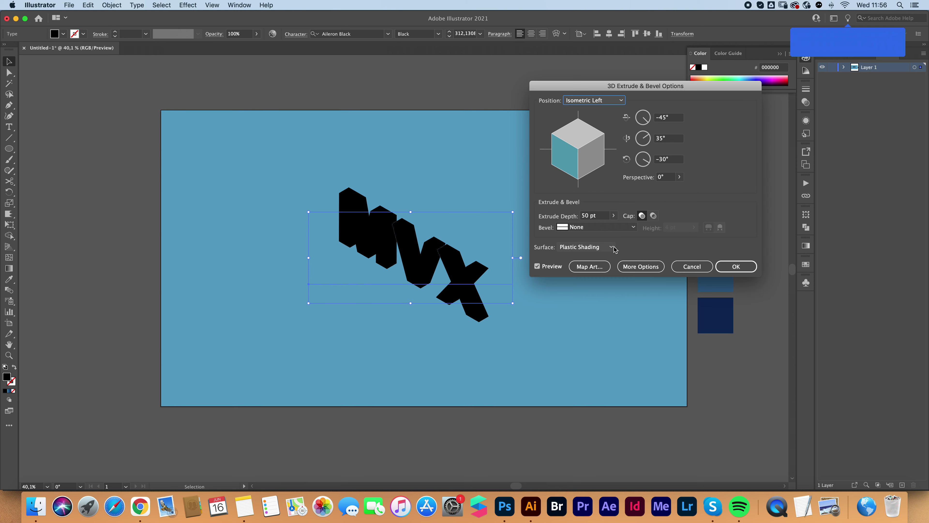
Step: Set the extrusion depth to 100 pt and the surface to No Shading
left_click(586, 217)
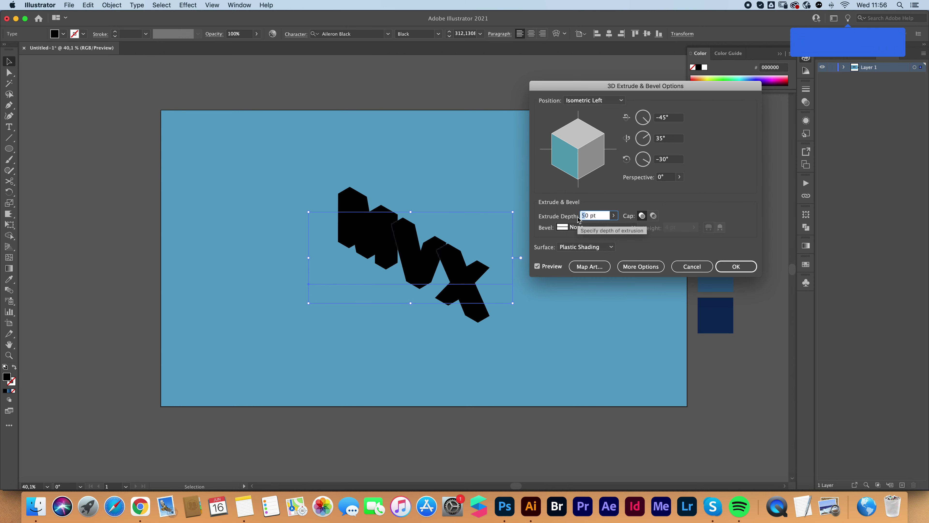
key("shift+Up")
key("shift+Up")
key("shift+Up")
key("shift+Up")
key("shift+Up")
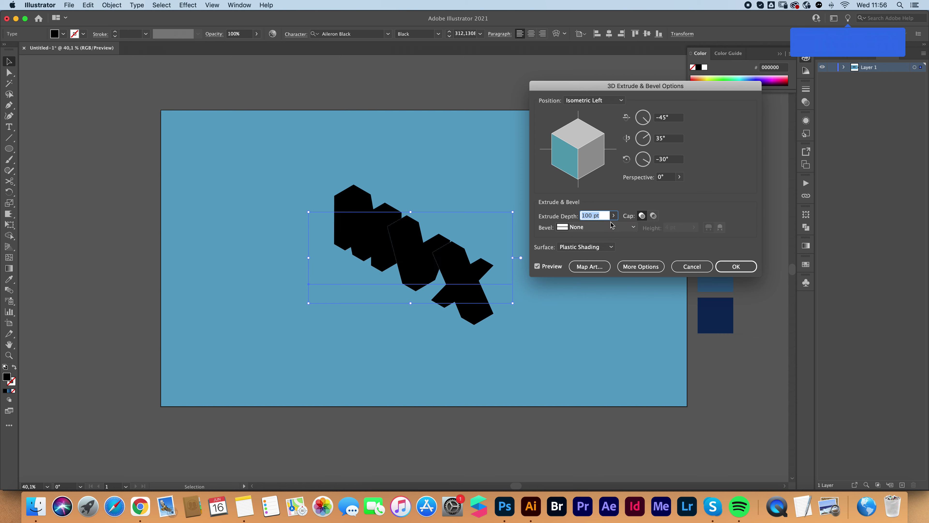
key("shift+Up")
key("shift+Up")
key("shift+Up")
key("shift+Up")
key("shift+Up")
key("shift+Up")
key("shift+Up")
key("shift+Up")
key("shift+Up")
key("shift+Up")
key("shift+Up")
key("shift+Up")
key("shift+Up")
key("shift+Up")
key("shift+Up")
key("shift+Up")
key("shift+Up")
key("shift+Up")
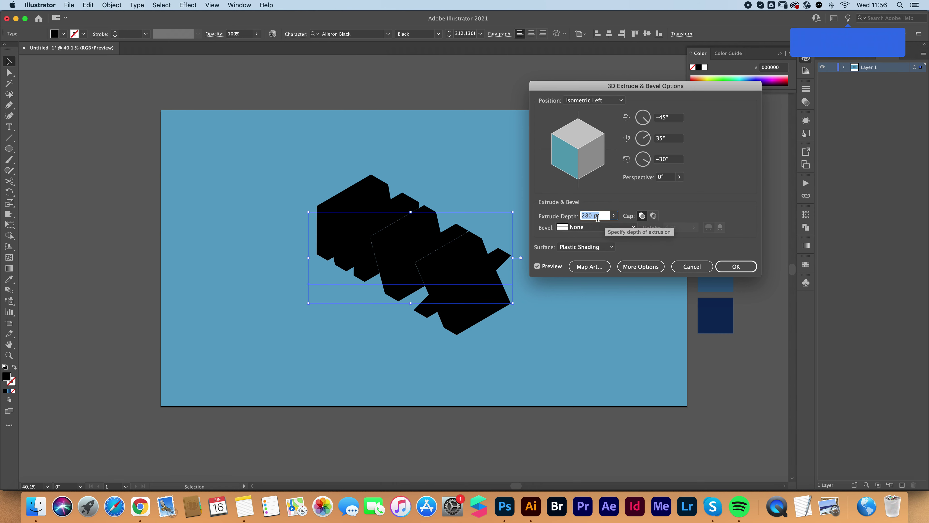
type("100")
left_click(590, 247)
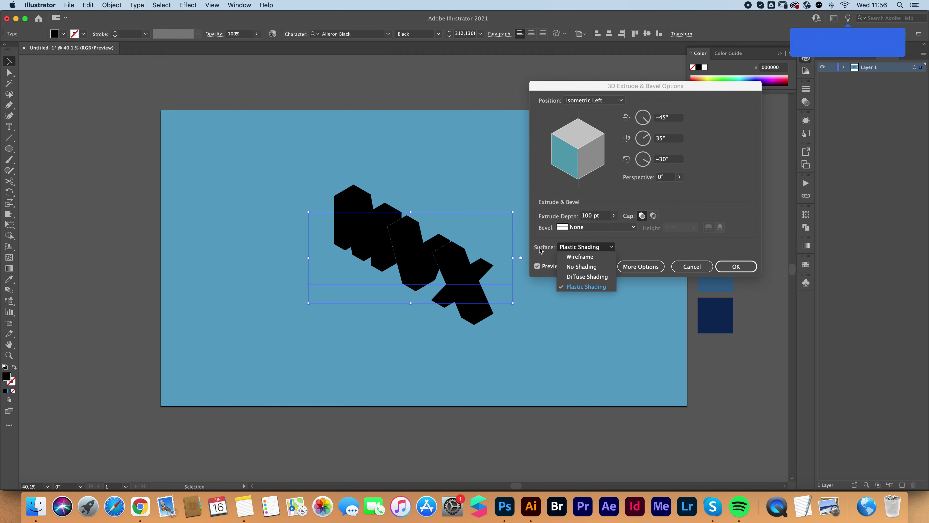
left_click(593, 269)
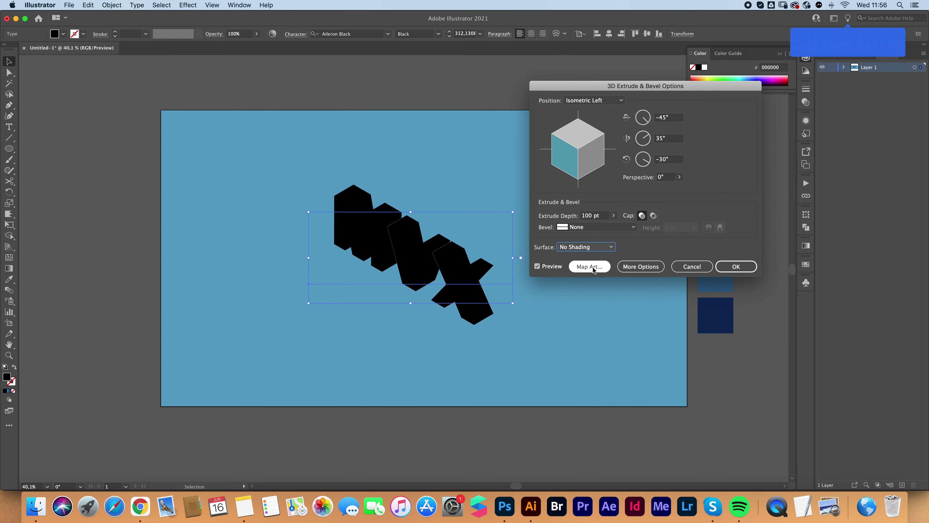
Step: Confirm the 3D extrusion, zoom in on the lettering and expand its appearance into shapes
left_click(736, 266)
key("z")
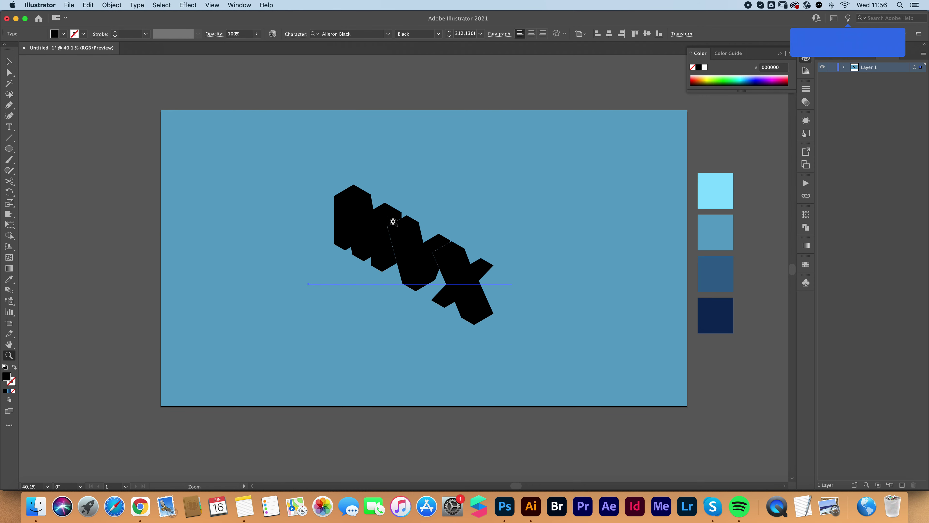
left_click(384, 219)
key("v")
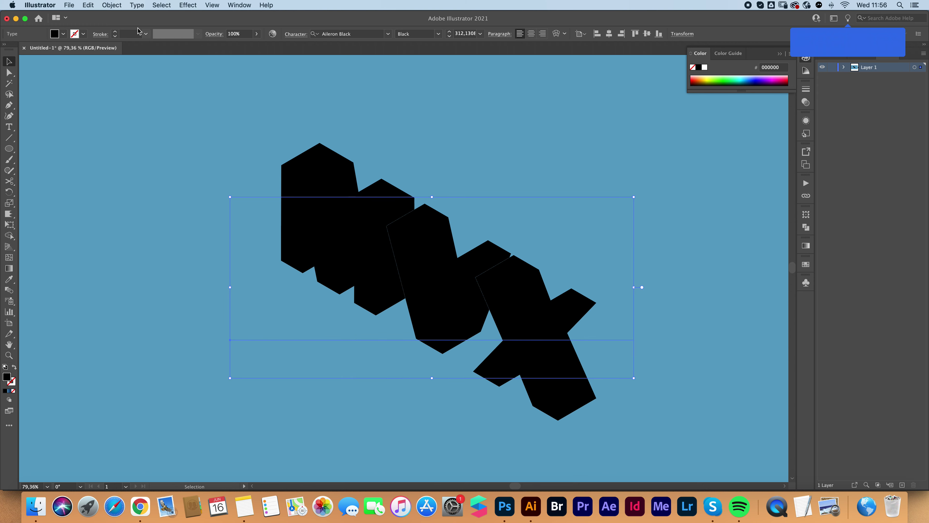
left_click(112, 4)
mouse_move(114, 18)
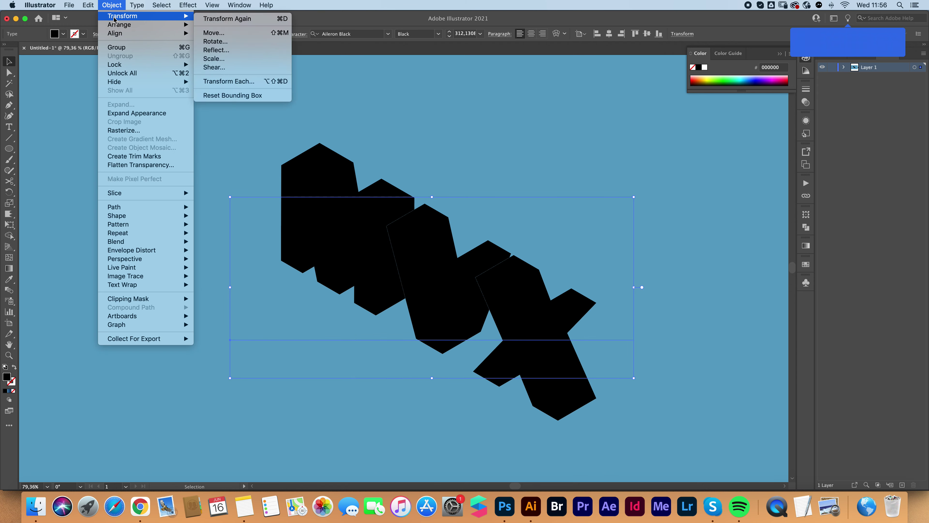
left_click(130, 115)
Step: Ungroup the expanded 3D shapes repeatedly until every face is a separate path
left_click(117, 4)
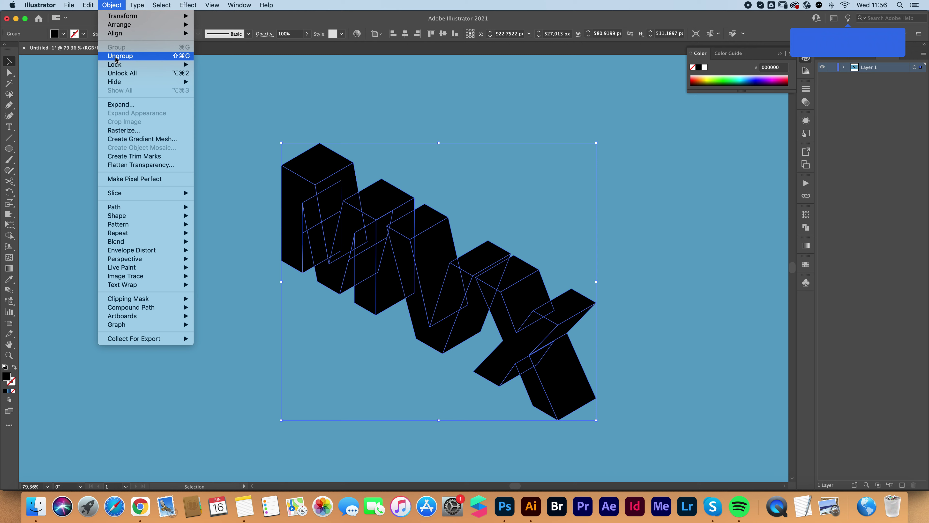
left_click(116, 58)
left_click(111, 4)
left_click(119, 57)
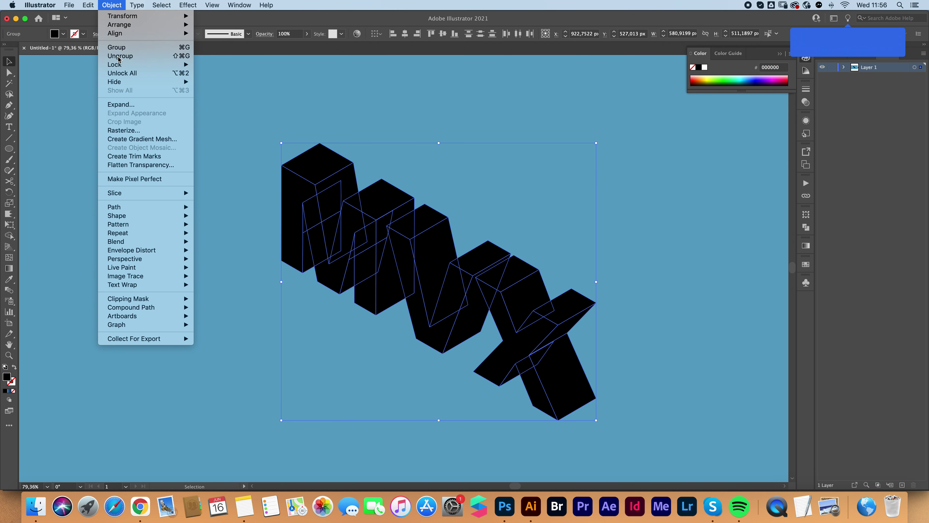
left_click(119, 57)
left_click(111, 5)
left_click(118, 57)
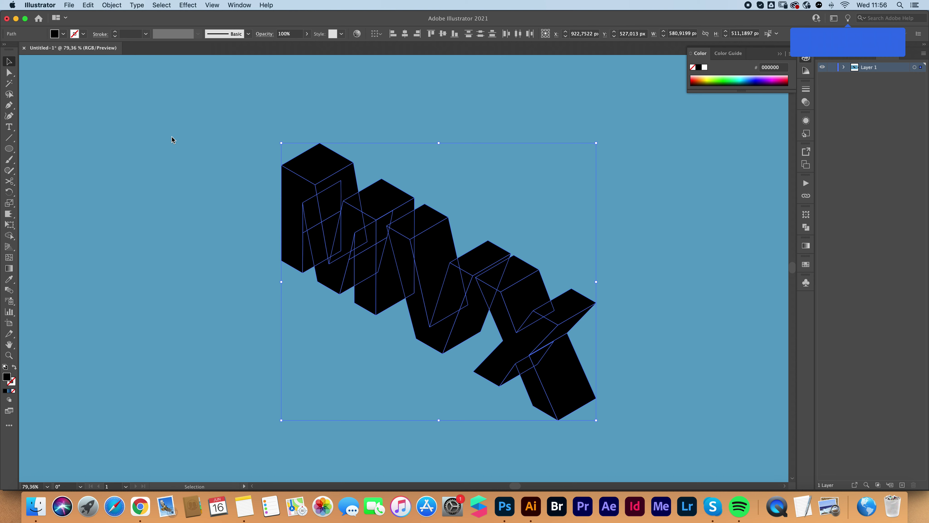
Step: Use Shape Builder to merge the fragmented side and top face pieces of the M, V and X
key("shift+m")
mouse_move(263, 216)
left_mouse_down()
mouse_move(288, 205)
mouse_move(294, 188)
mouse_move(306, 195)
mouse_move(328, 269)
mouse_move(358, 218)
mouse_move(367, 223)
mouse_move(363, 291)
left_mouse_up()
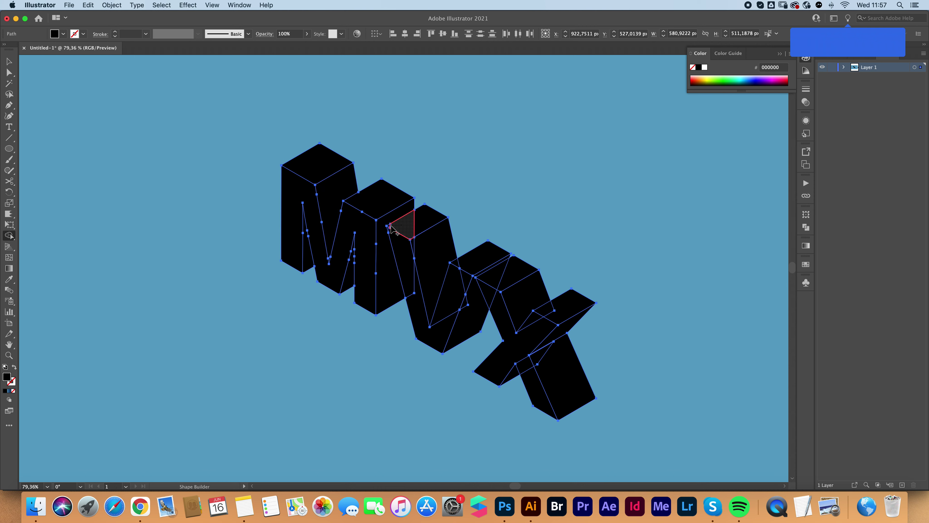
mouse_move(391, 227)
left_mouse_down()
mouse_move(427, 221)
mouse_move(389, 229)
left_mouse_up()
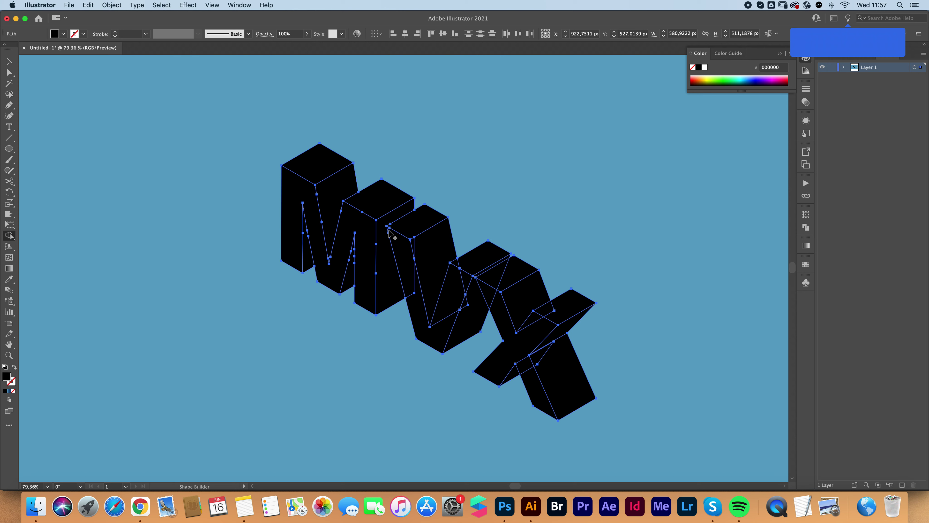
mouse_move(418, 302)
left_mouse_down()
mouse_move(418, 323)
mouse_move(445, 313)
mouse_move(465, 285)
left_mouse_up()
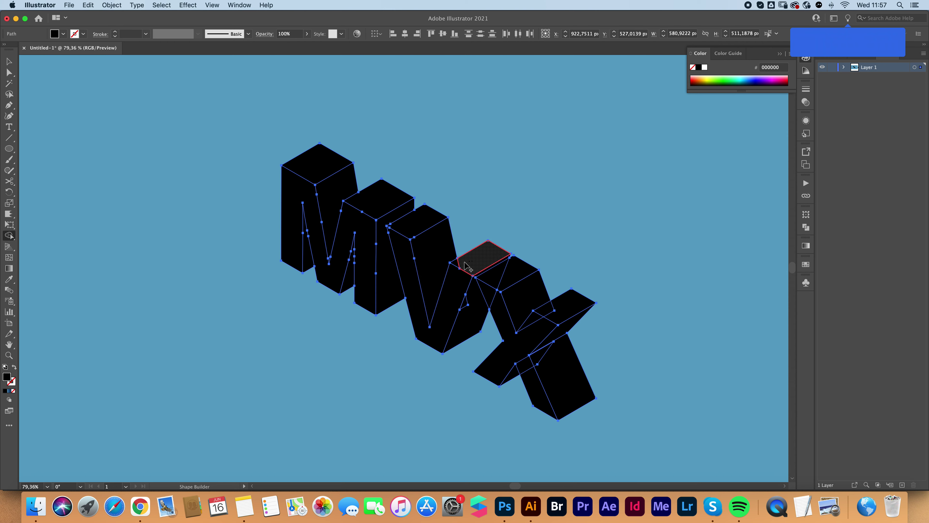
left_click_drag(460, 266, 472, 303)
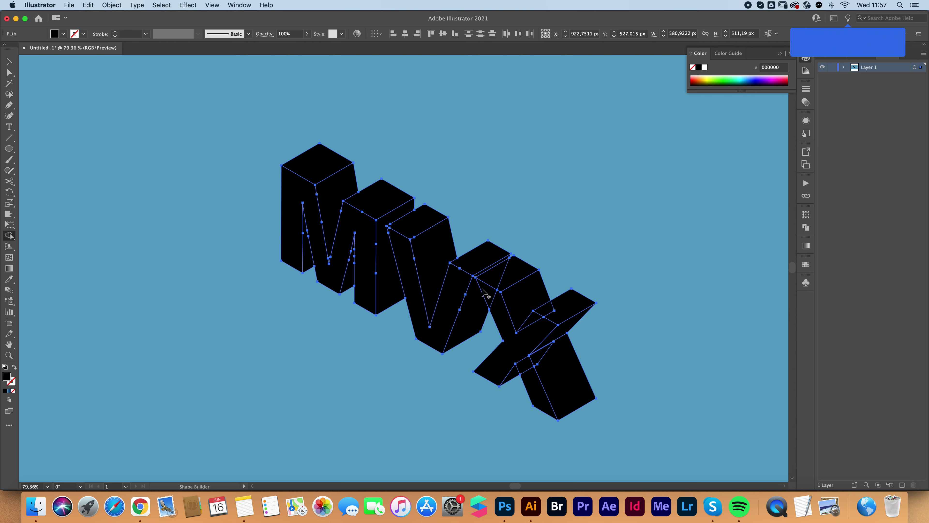
mouse_move(510, 277)
left_mouse_down()
mouse_move(503, 330)
mouse_move(530, 376)
mouse_move(538, 328)
left_mouse_up()
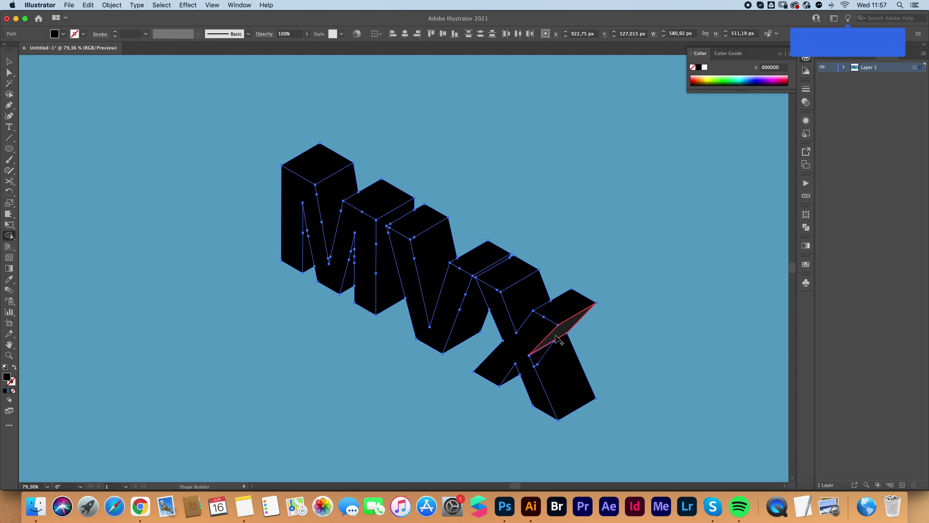
left_click_drag(549, 334, 547, 368)
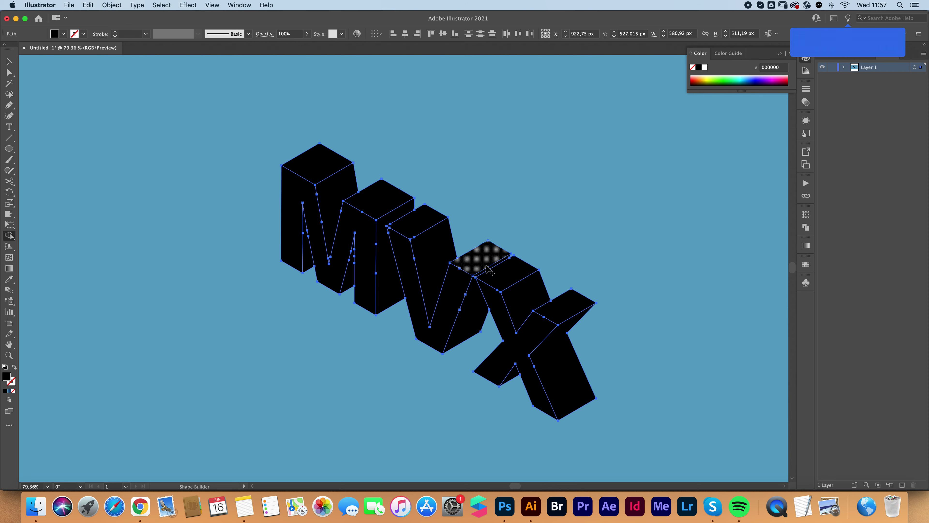
Step: Merge the M's front pieces into one face, then select the M, V and X front faces
left_click(371, 238)
key("v")
left_click(228, 224)
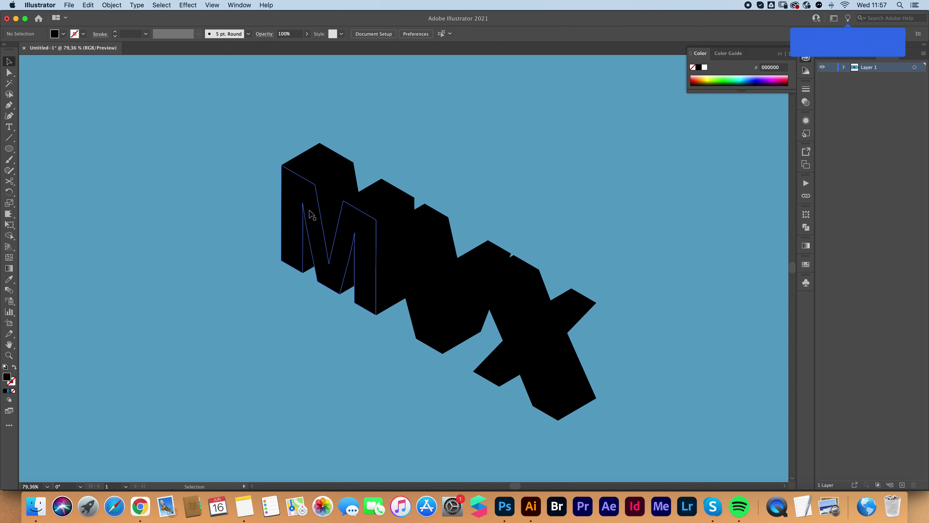
left_click(294, 202)
left_click(403, 247, "shift")
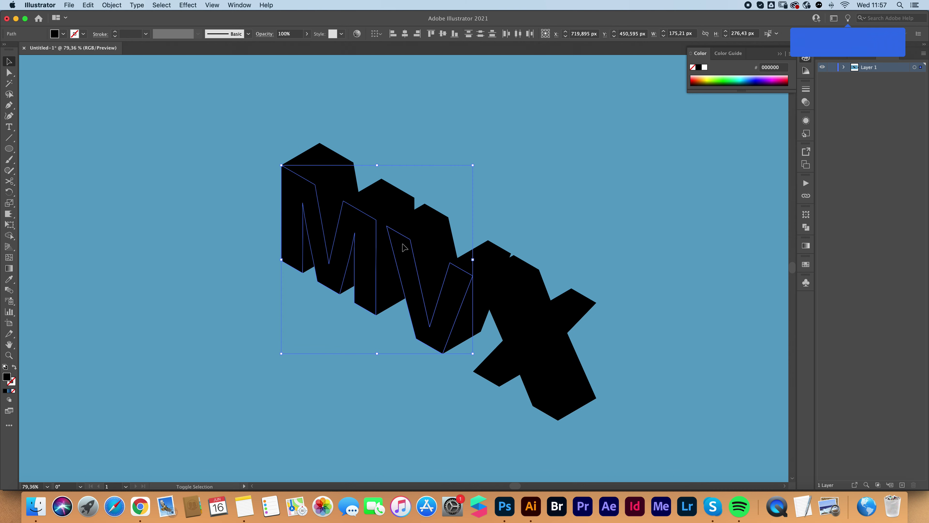
left_click(485, 290, "shift")
Step: Fill the selected front faces with the light blue swatch 88e0ff, sampled with the Eyedropper
key("z")
left_click_drag(560, 261, 482, 256)
scroll(479, 257, "left", 3)
key("v")
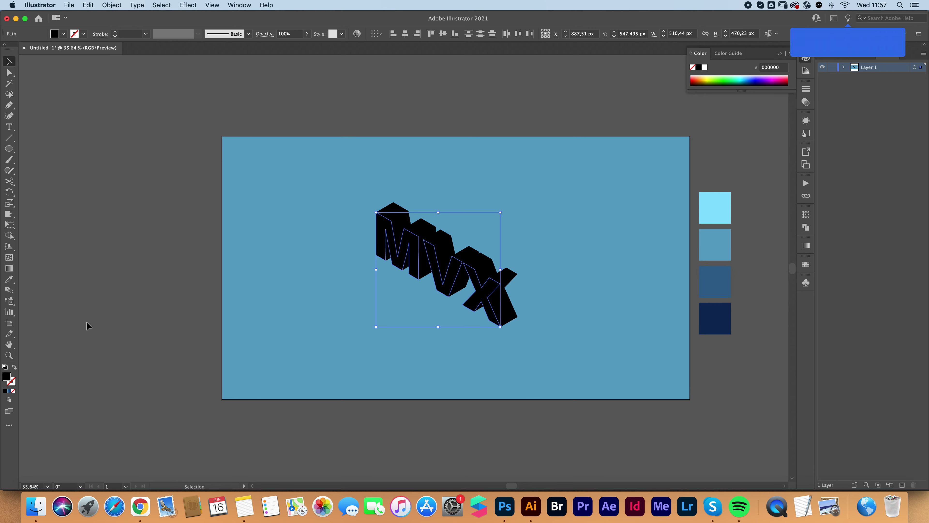
double_click(7, 377)
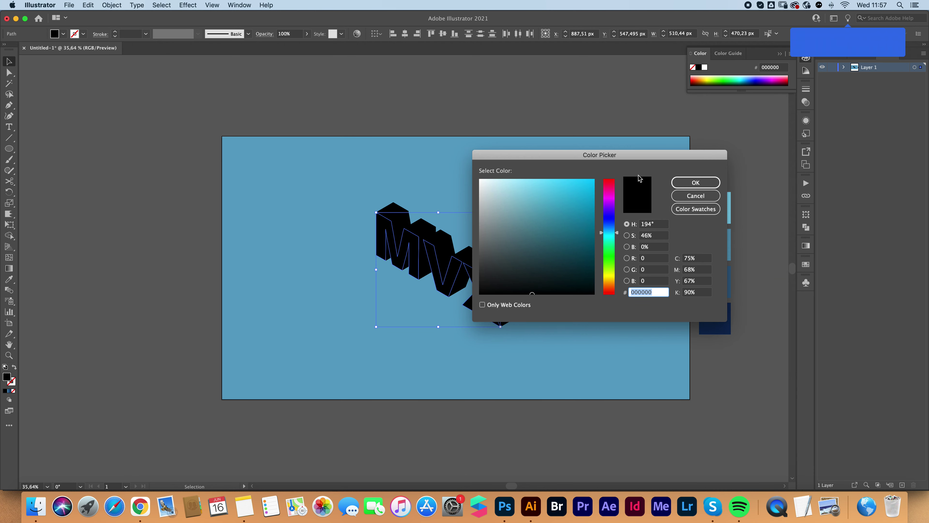
left_click(680, 183)
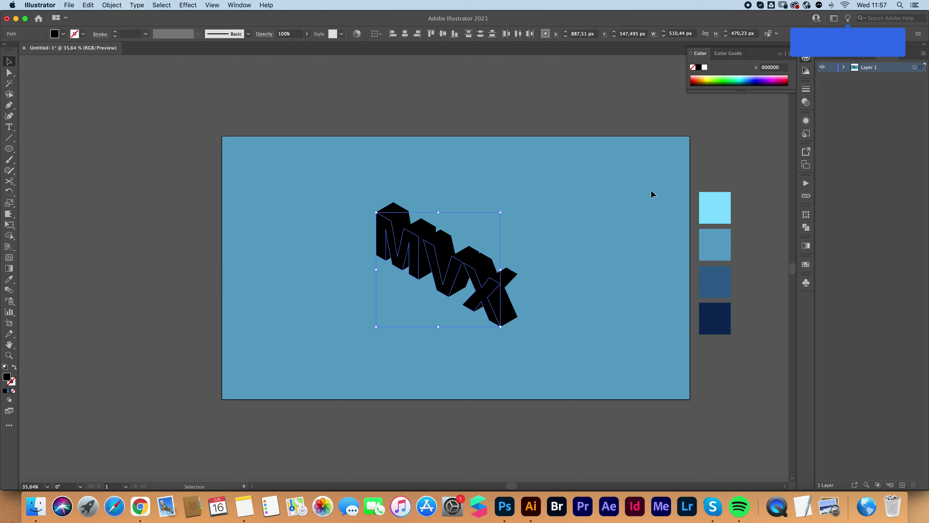
key("i")
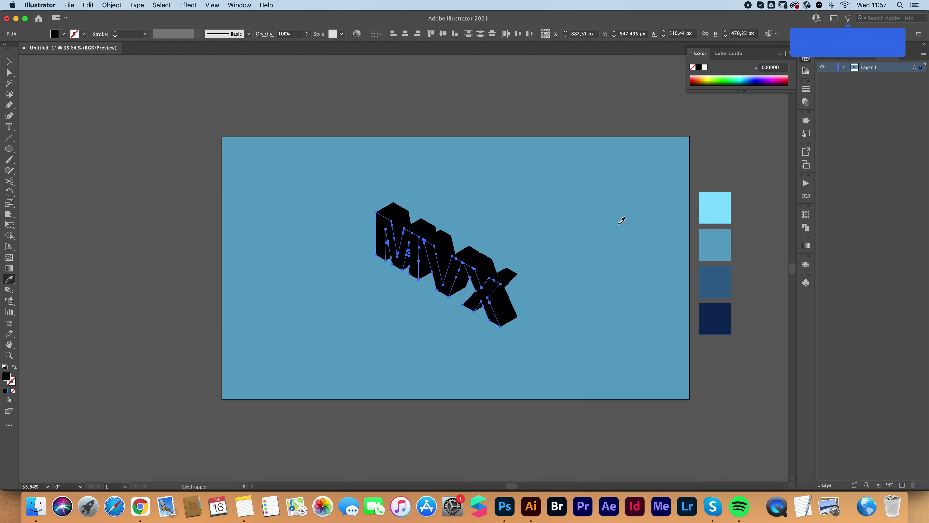
left_click(725, 212)
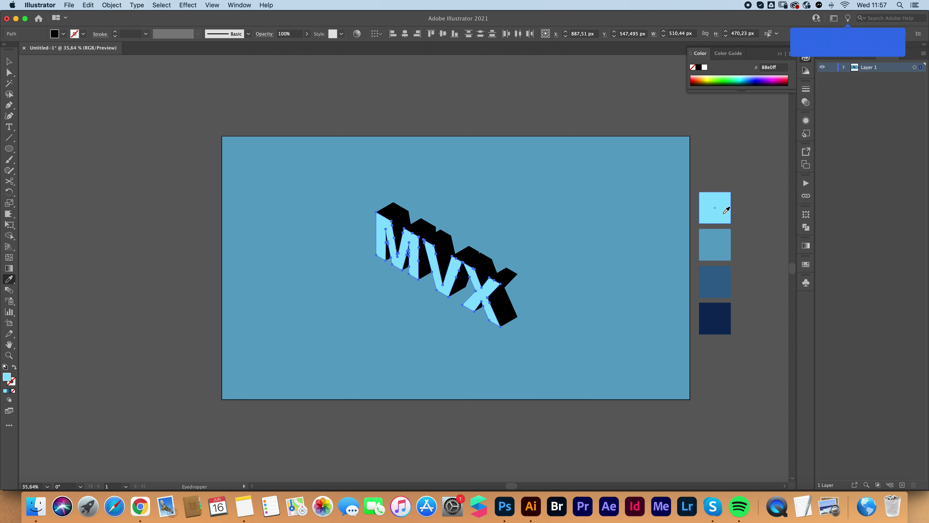
key("v")
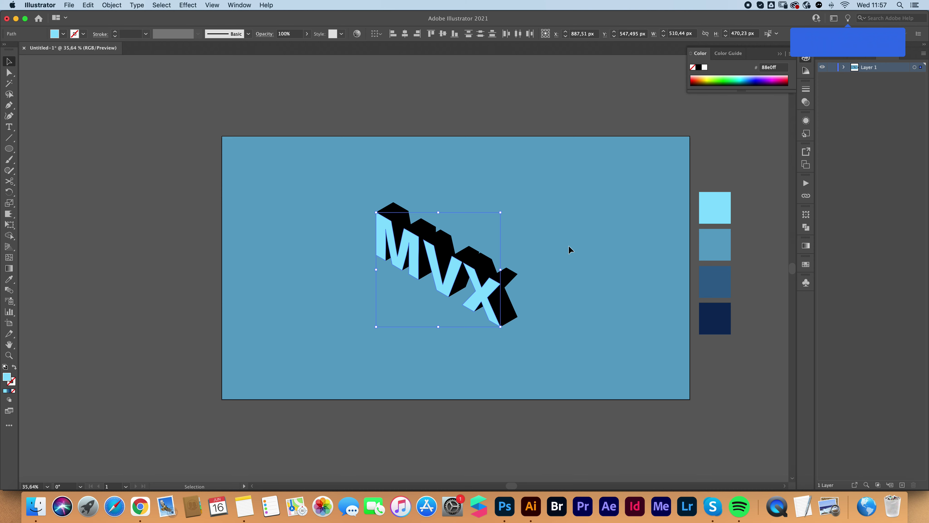
left_click_drag(454, 272, 522, 284)
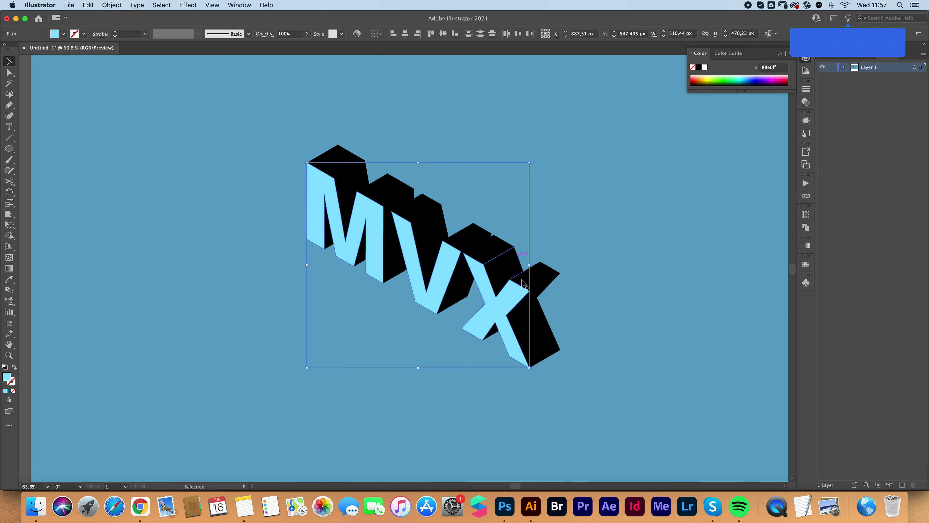
Step: Select the black side faces of M, V and X and fill them with dark navy 0a2a59
left_click(546, 340)
left_click(501, 275, "shift")
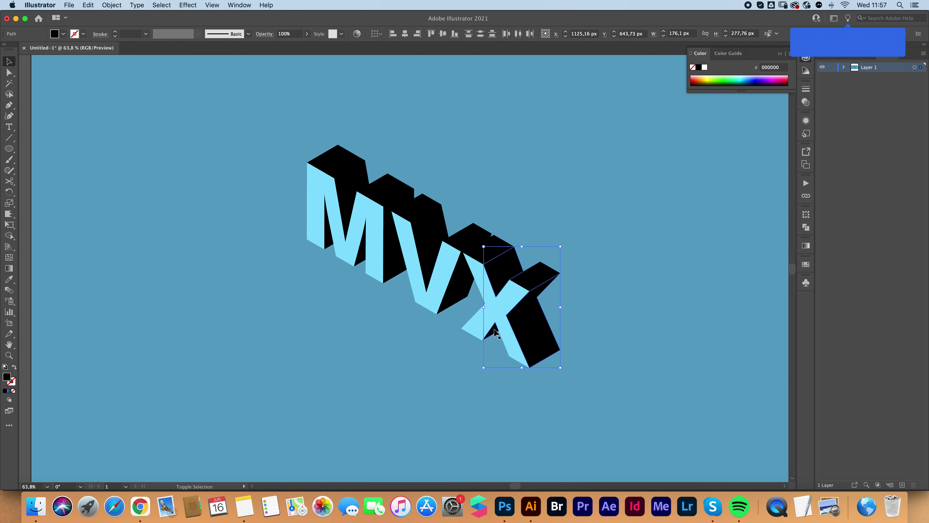
left_click(470, 240, "shift")
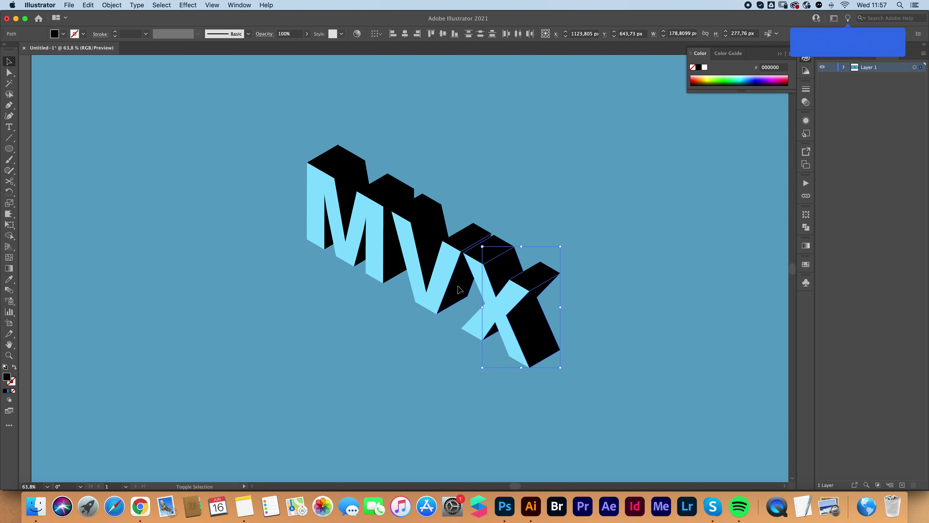
left_click(426, 246, "shift")
left_click(397, 227, "shift")
left_click(327, 238, "shift")
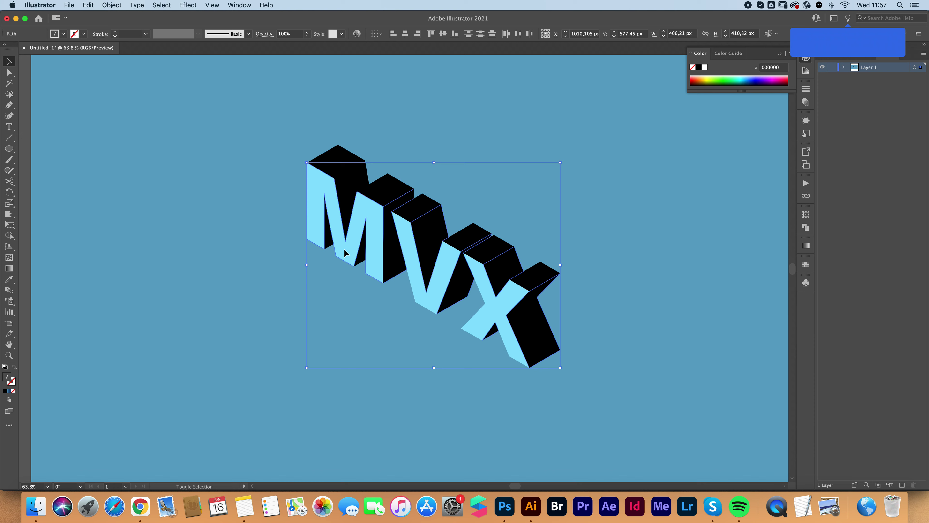
left_click(350, 181, "shift")
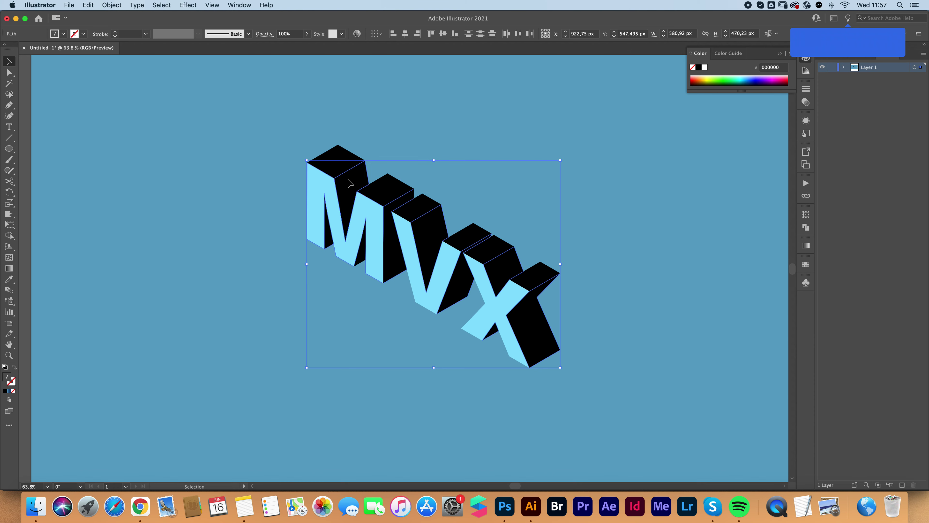
scroll(523, 214, "right", 5)
scroll(521, 212, "right", 7)
key("i")
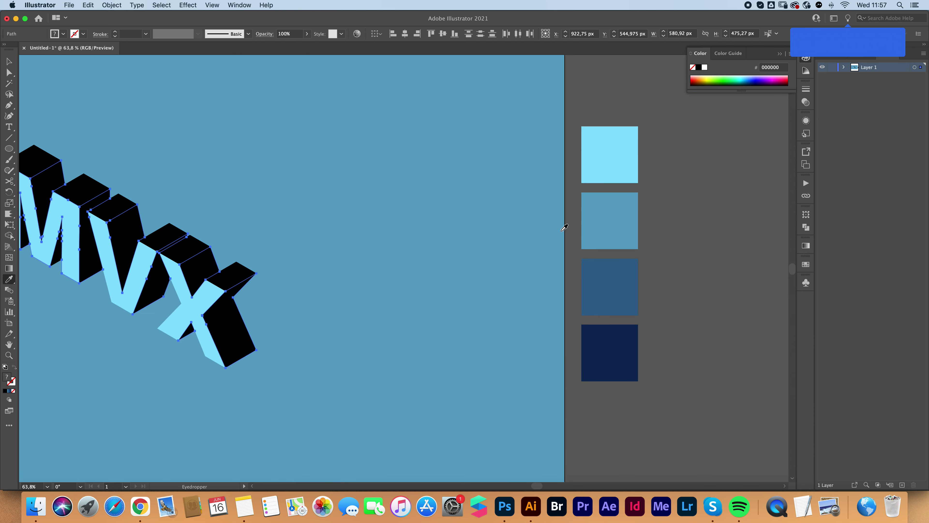
left_click(622, 348)
Step: Give the M's front face the V's light blue and fill the small M sliver with navy
scroll(496, 317, "left", 4)
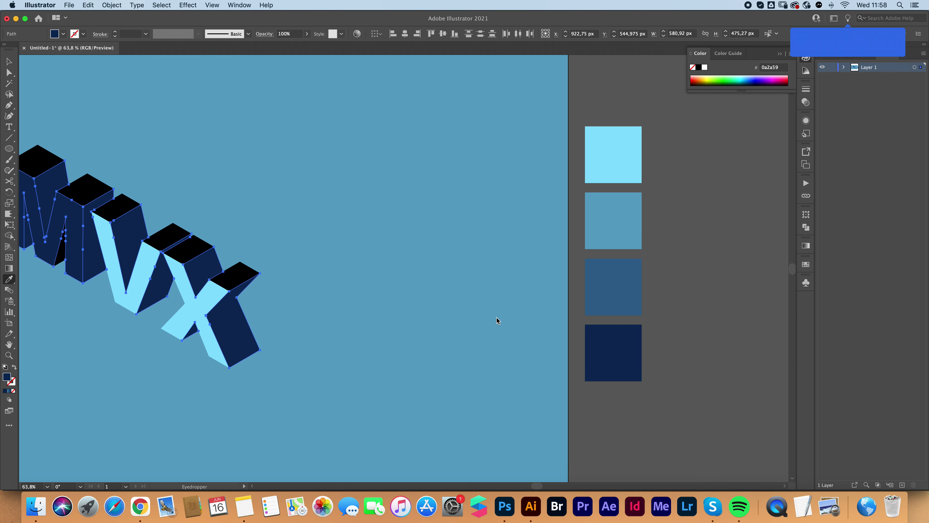
key("v")
left_click(157, 256)
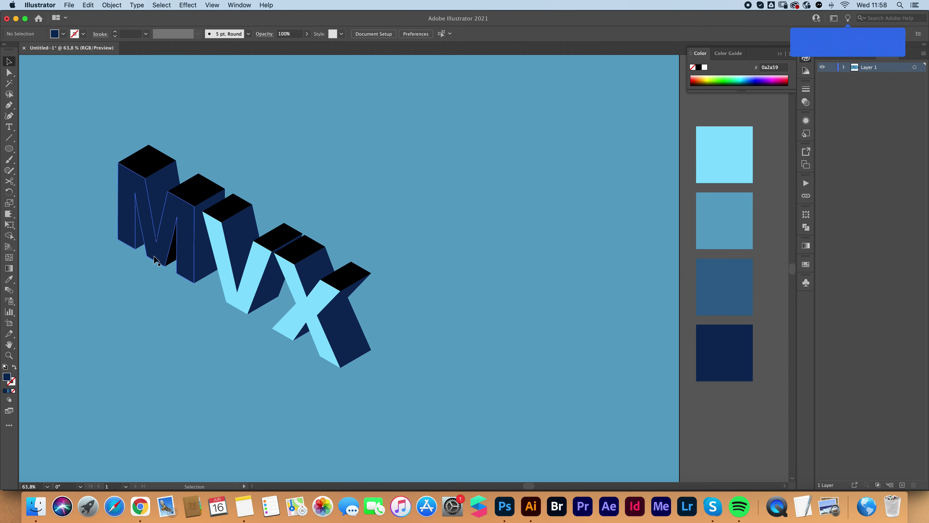
key("i")
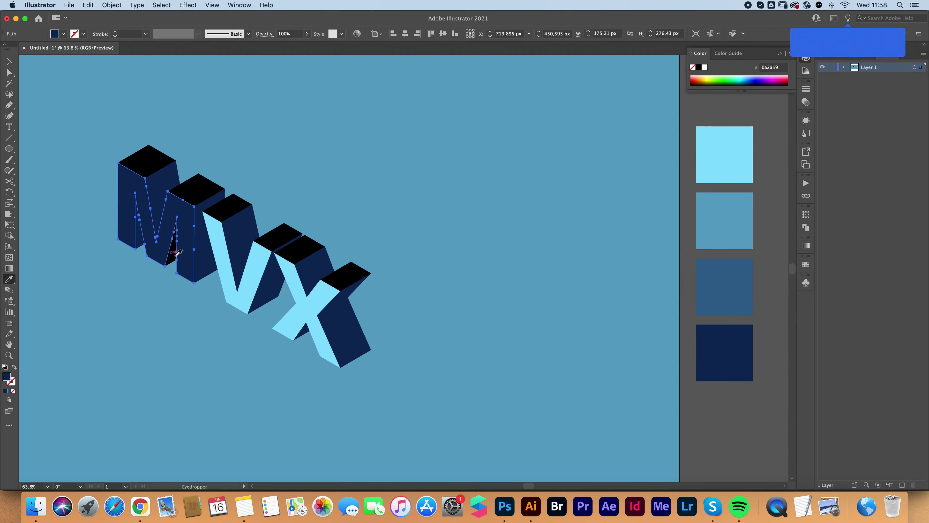
left_click(234, 300)
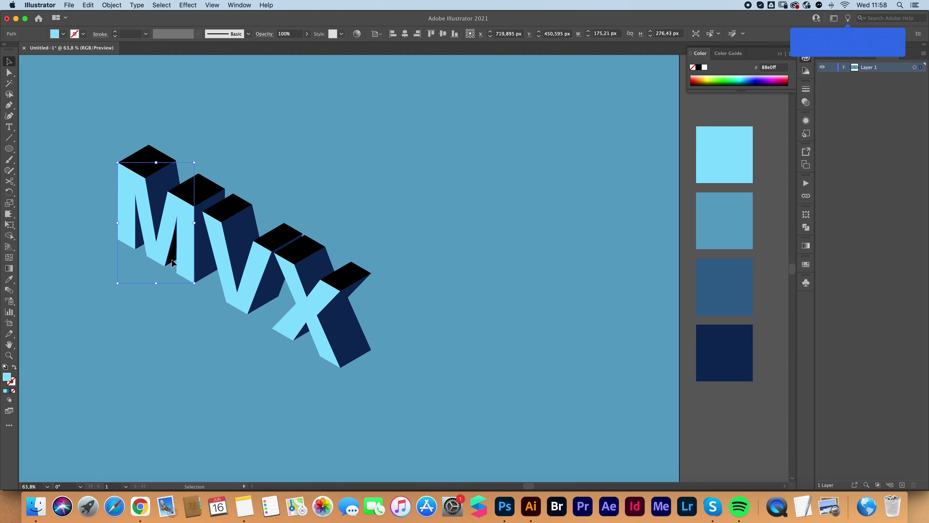
left_click(174, 253, "super")
left_click(194, 257)
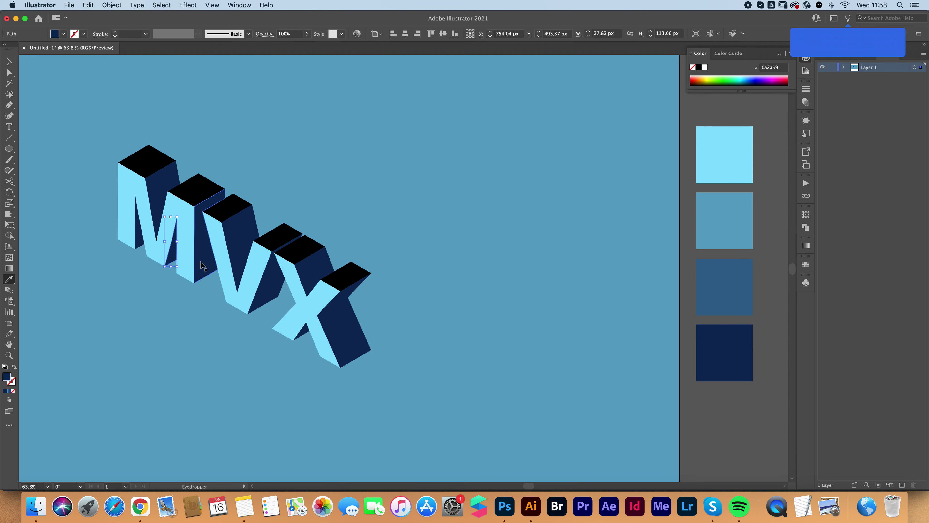
Step: Select the black top faces of M, V and X and fill them with mid blue 346790
key("v")
left_click(341, 279)
left_click(277, 245, "shift")
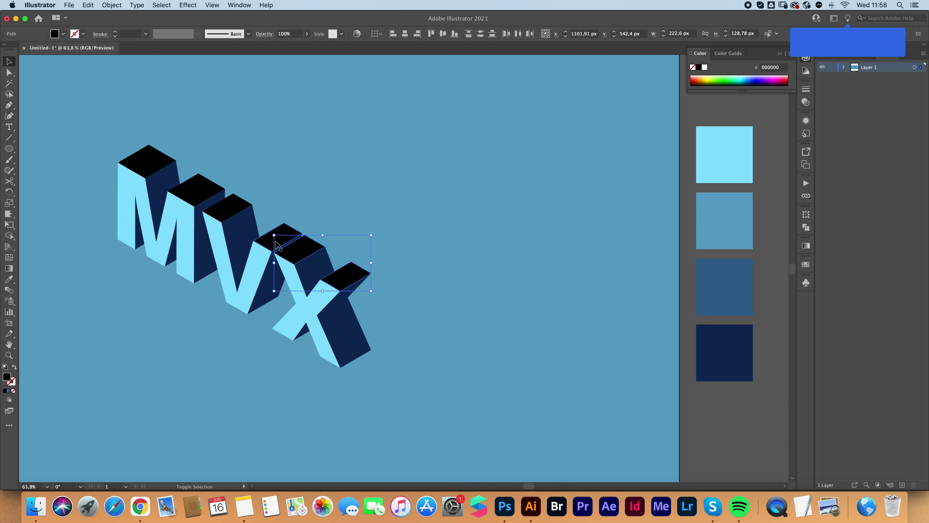
left_click(264, 242, "shift")
left_click(228, 207, "shift")
left_click(197, 190, "shift")
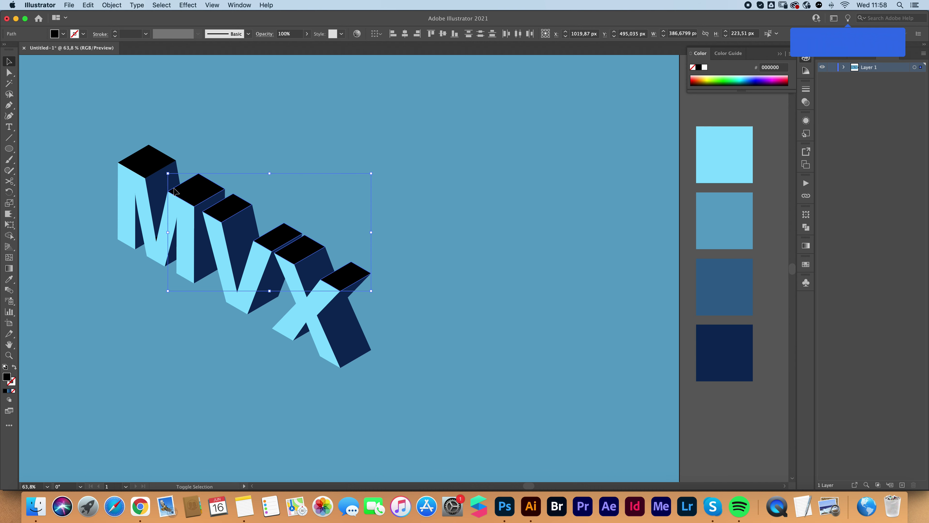
left_click(143, 171, "shift")
key("i")
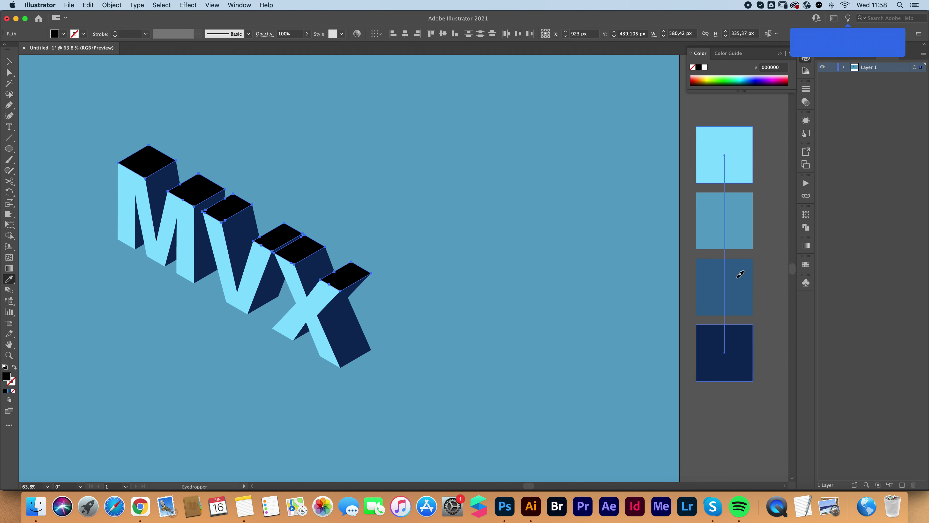
left_click(736, 272)
scroll(508, 243, "left", 10)
Step: Select the front faces of the M and V together
key("v")
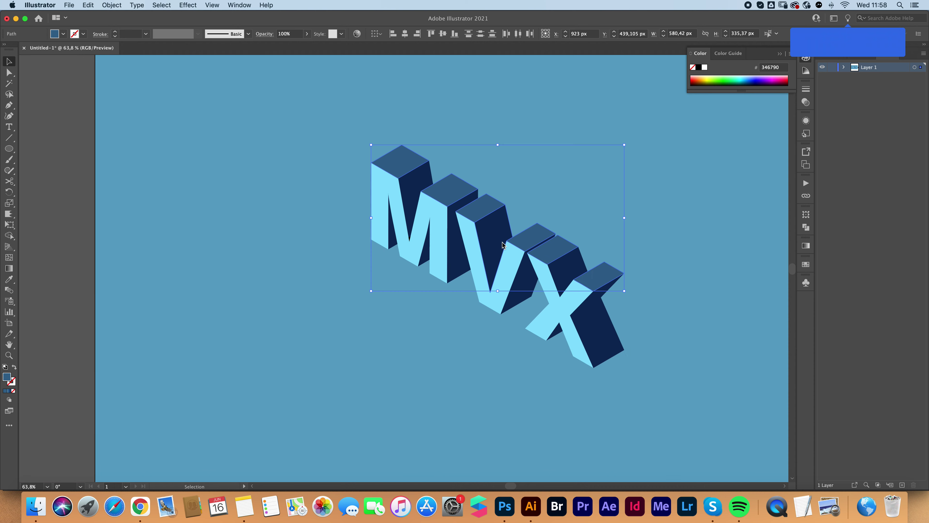
left_click(438, 244)
left_click(476, 252, "shift")
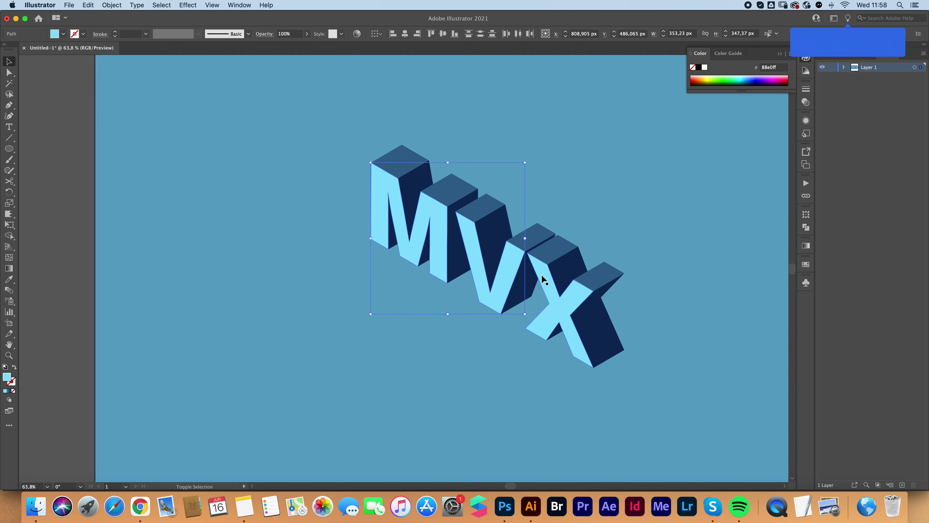
Step: Add the X's front face, group the three front faces and paste a copy in place
left_click(545, 277, "shift")
key("super+g")
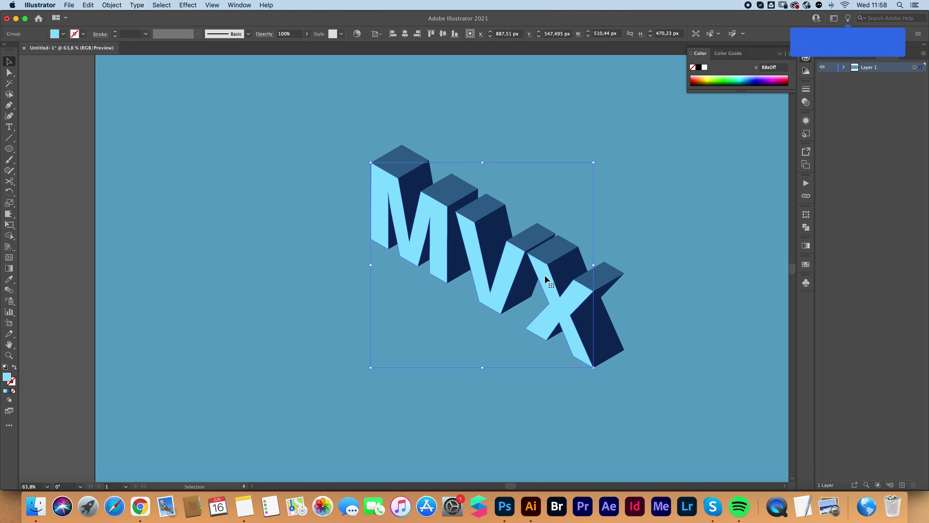
key("a")
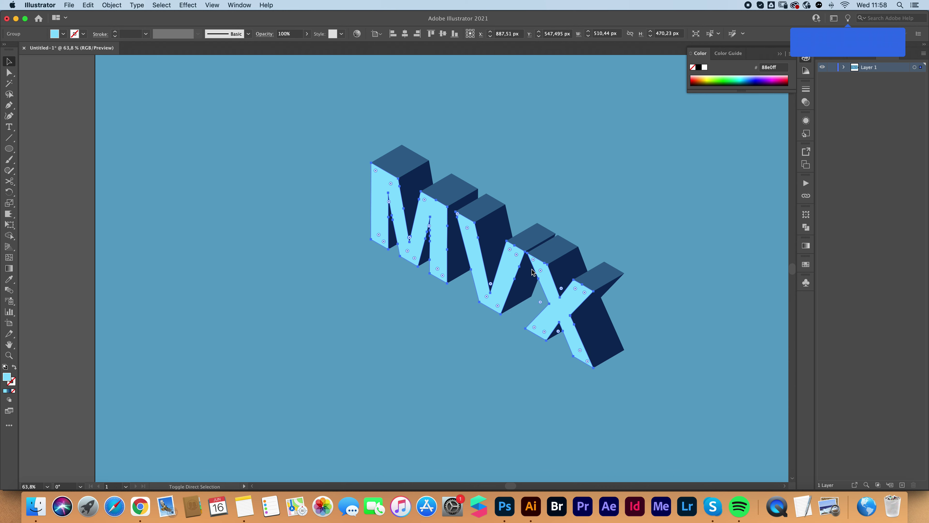
key("v")
left_click(88, 5)
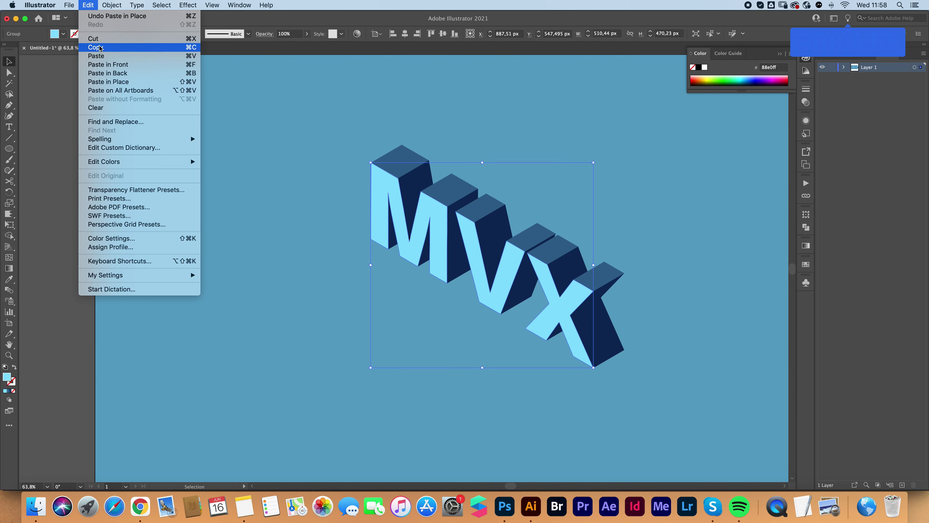
left_click(109, 82)
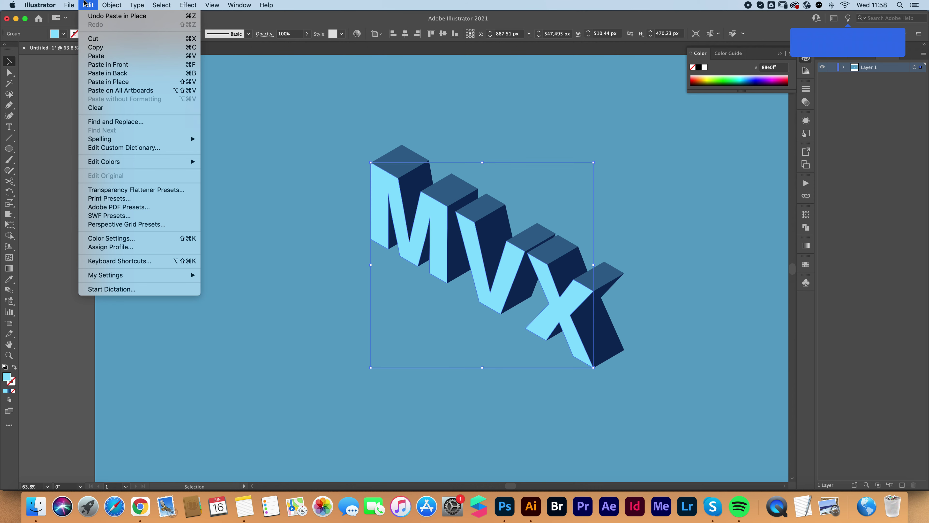
Step: Give the copy no fill and a 2 pt pale blue c7f3ff stroke, nudged down-left
left_click(15, 369)
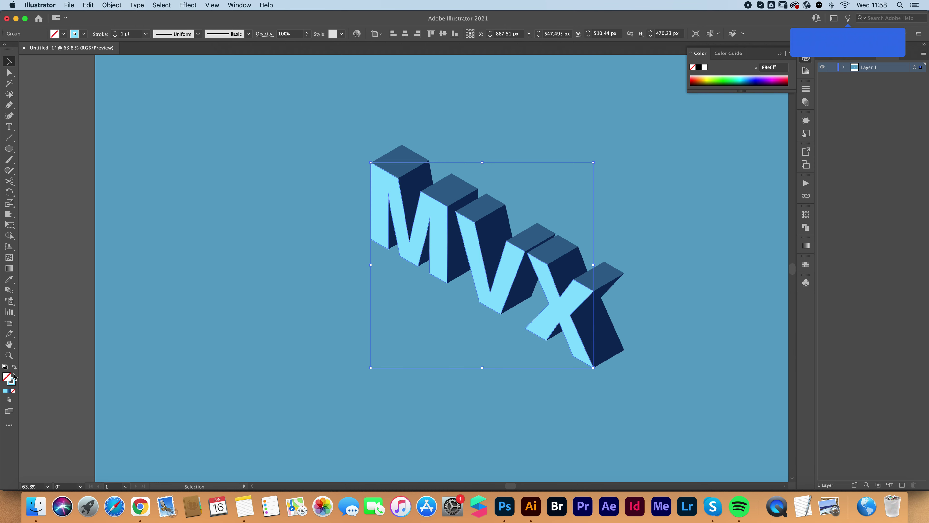
double_click(12, 381)
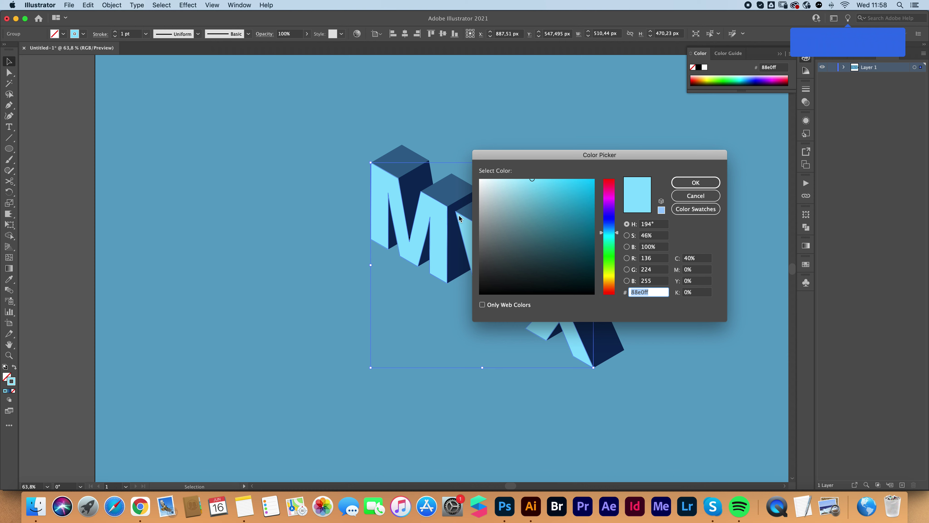
left_click_drag(517, 184, 505, 176)
left_click(694, 184)
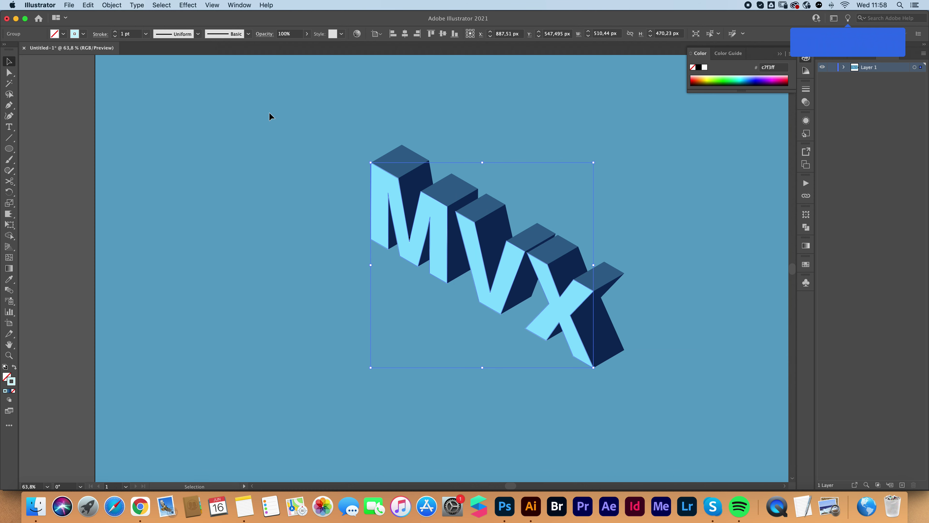
left_click(114, 32)
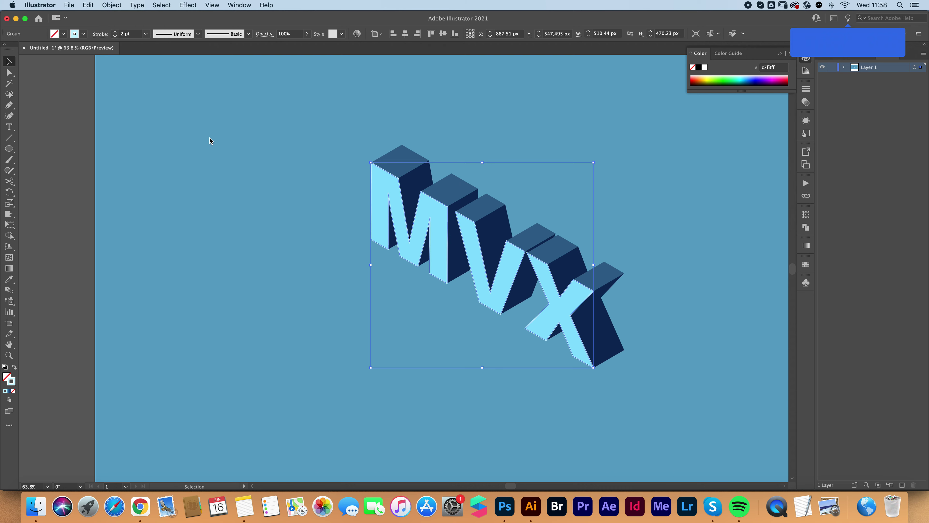
key("shift+Left")
key("shift+Down")
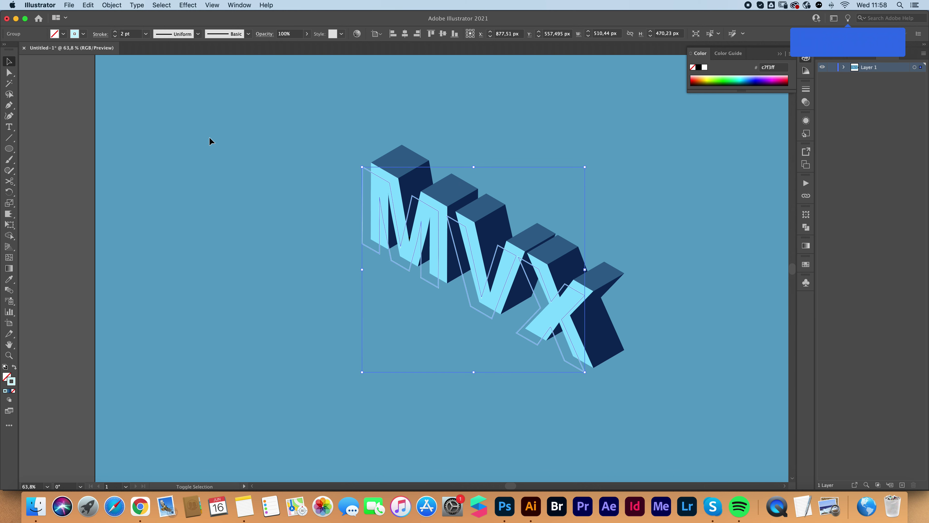
Step: Add a white Outer Glow to the outline copy: Screen mode, 75% opacity, 3 px blur
key("z")
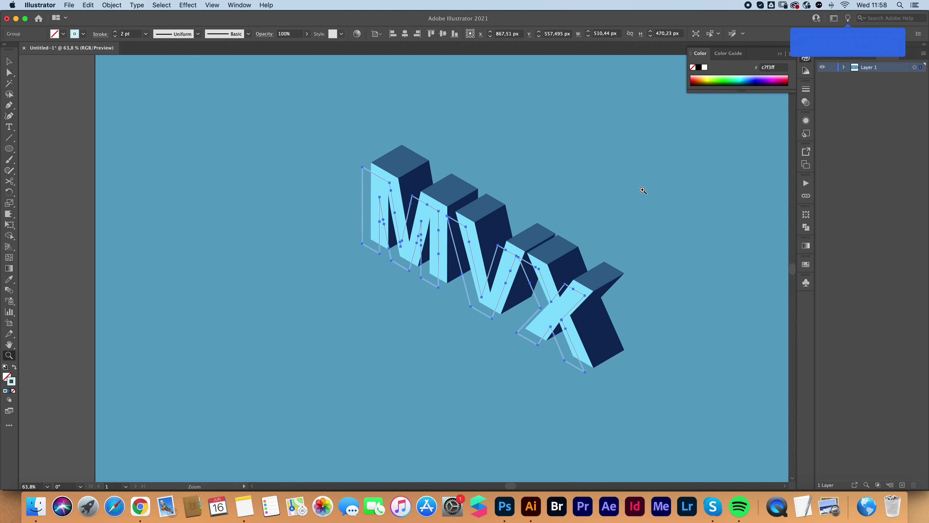
scroll(580, 194, "right", 3)
key("v")
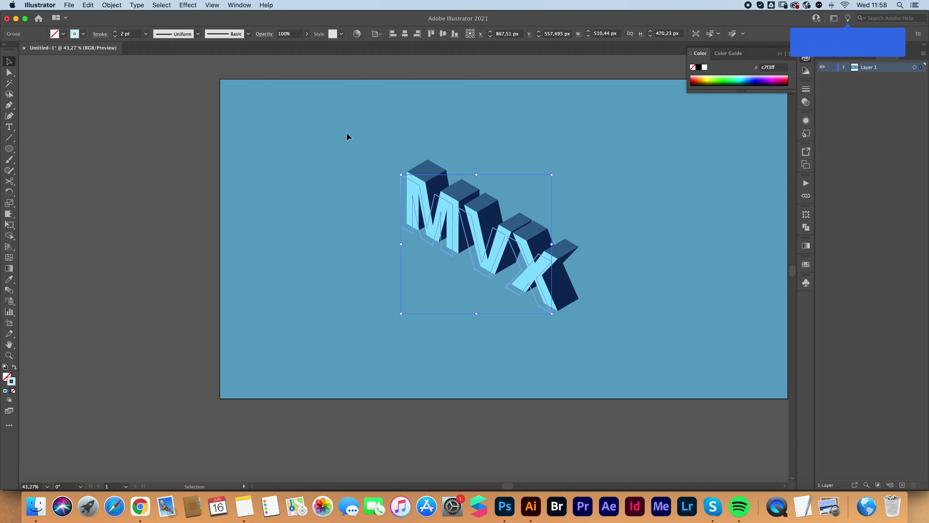
left_click(189, 5)
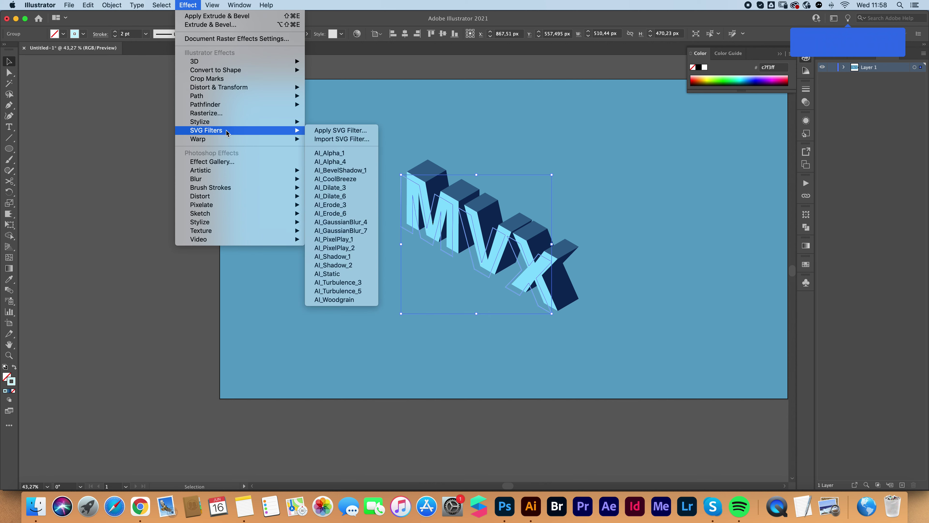
mouse_move(223, 123)
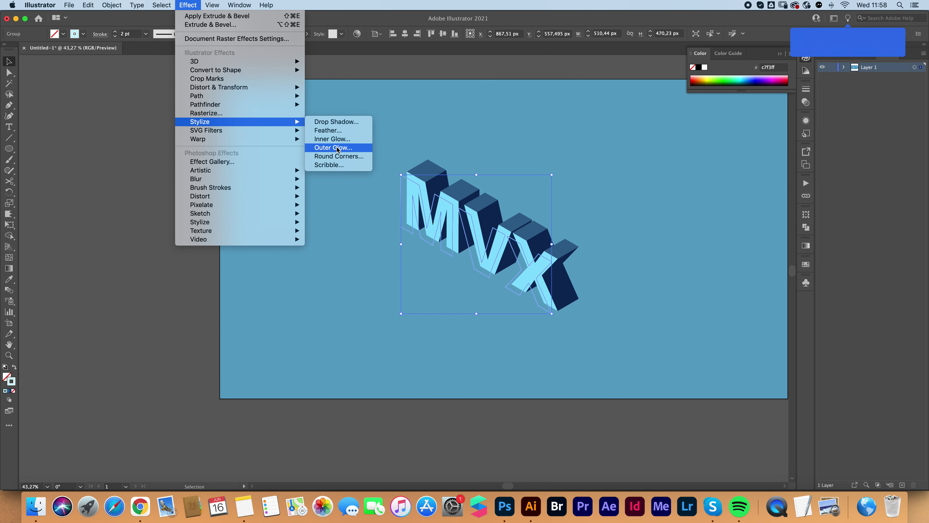
left_click(332, 149)
left_click_drag(676, 162, 621, 134)
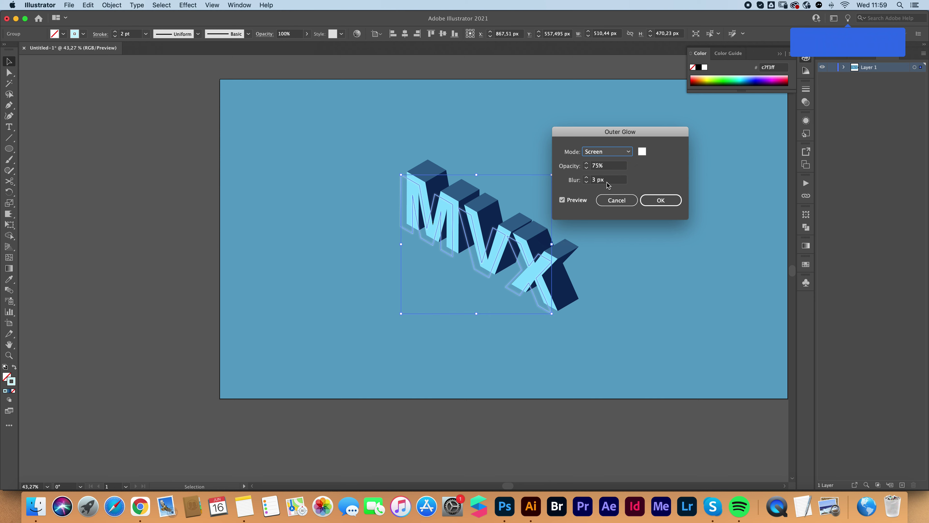
left_click(661, 200)
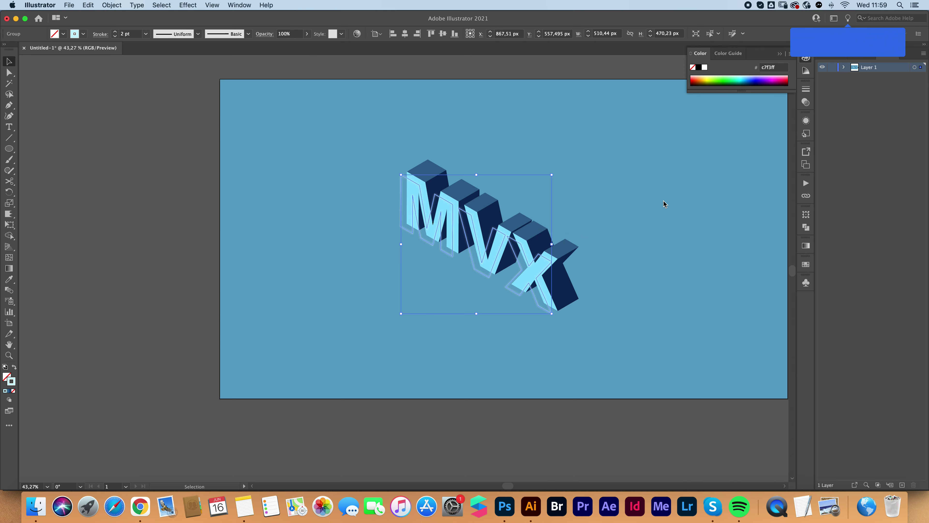
Step: Give the light blue front-face group an Inner Glow: Multiply, 50% opacity, 10 px blur, Edge
left_click(617, 257)
left_click(523, 278)
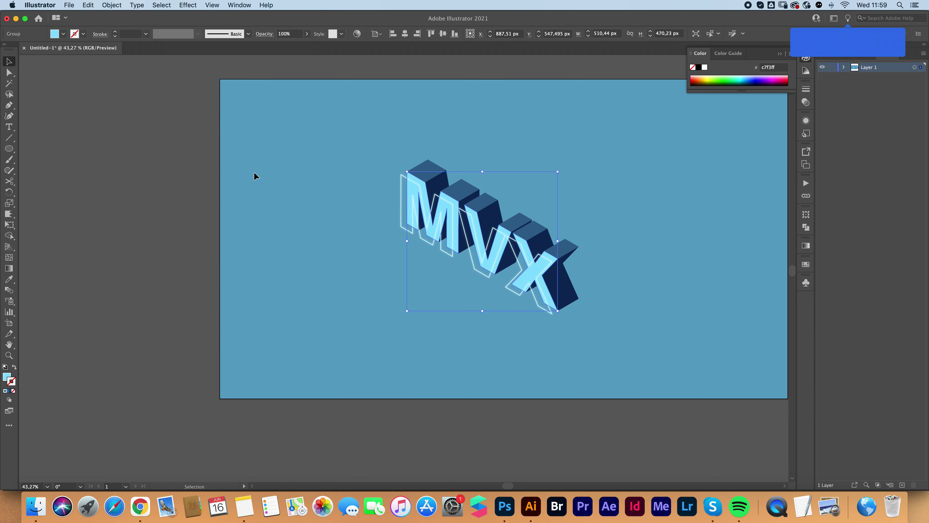
left_click(186, 5)
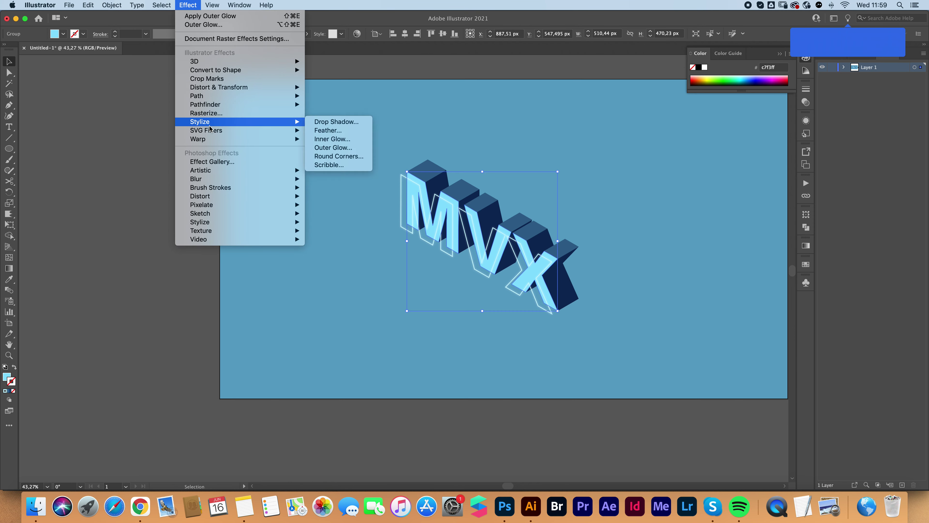
mouse_move(226, 187)
mouse_move(223, 122)
left_click(333, 139)
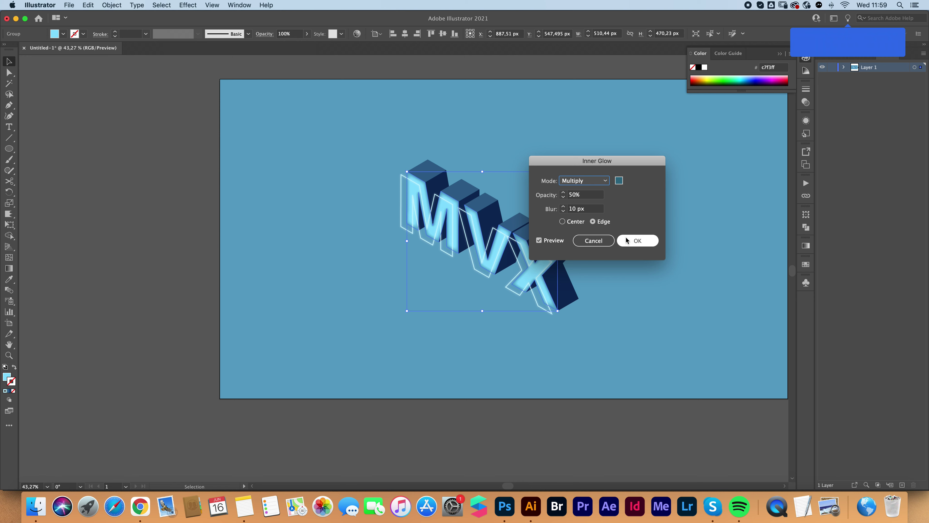
left_click(637, 241)
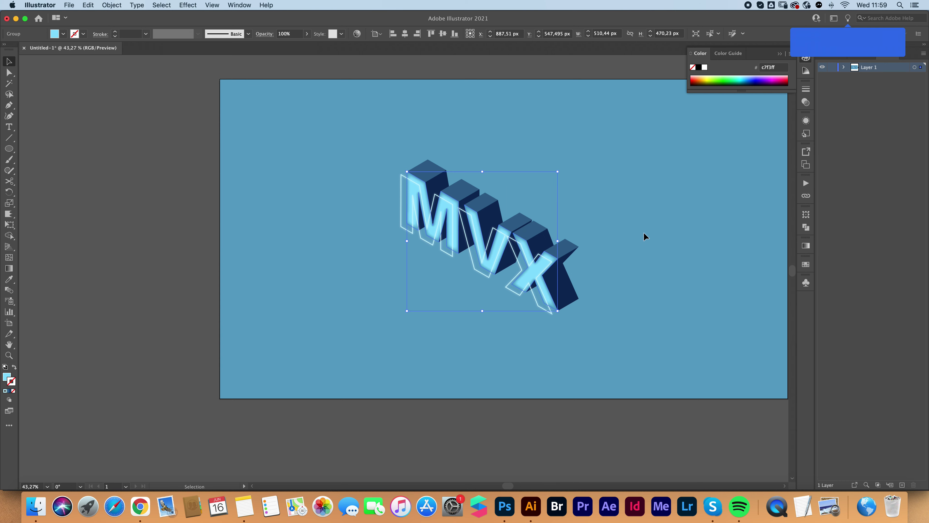
Step: Scale the whole MVX artwork, glows included, up to roughly 902 × 782 px on the artboard
left_click(644, 233)
key("z")
left_click_drag(655, 217, 615, 216)
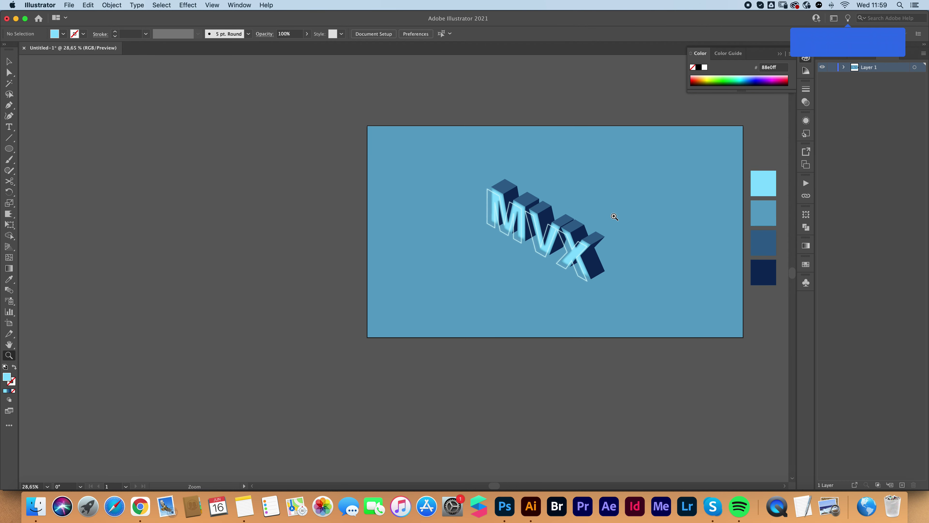
scroll(614, 217, "right", 3)
scroll(614, 216, "up", 1)
key("v")
left_click_drag(399, 176, 569, 306)
left_click_drag(550, 242, 583, 240)
left_click(641, 231)
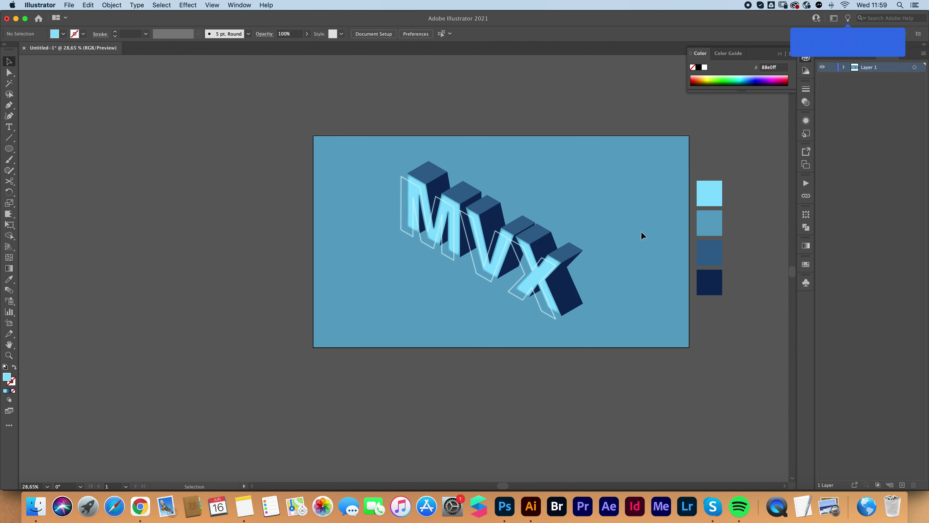